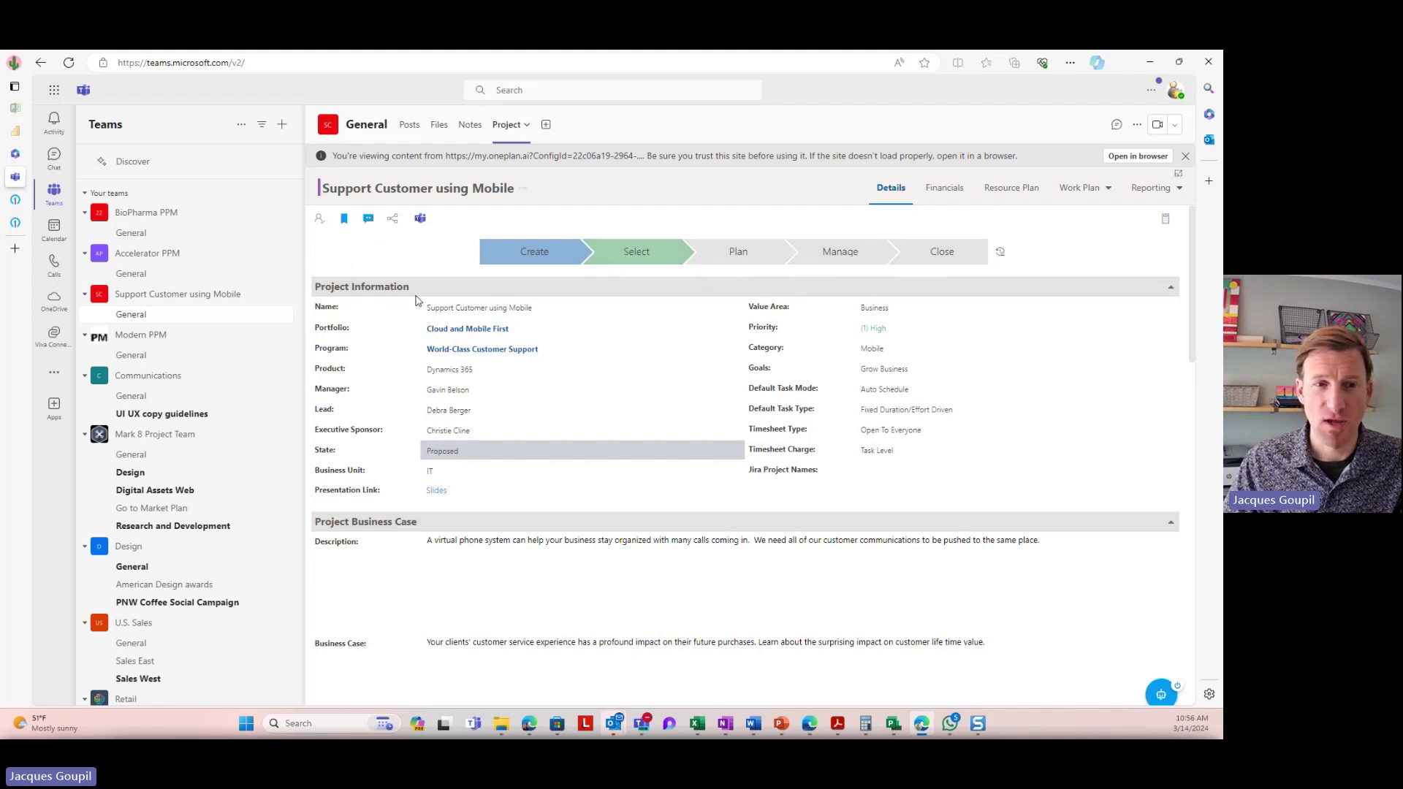
Step: Collapse the Information, Business Case, Prioritization, Key Results, Financials and Effort panels, then review Project Status
{"action": "left_click", "coordinate": [1170, 289]}
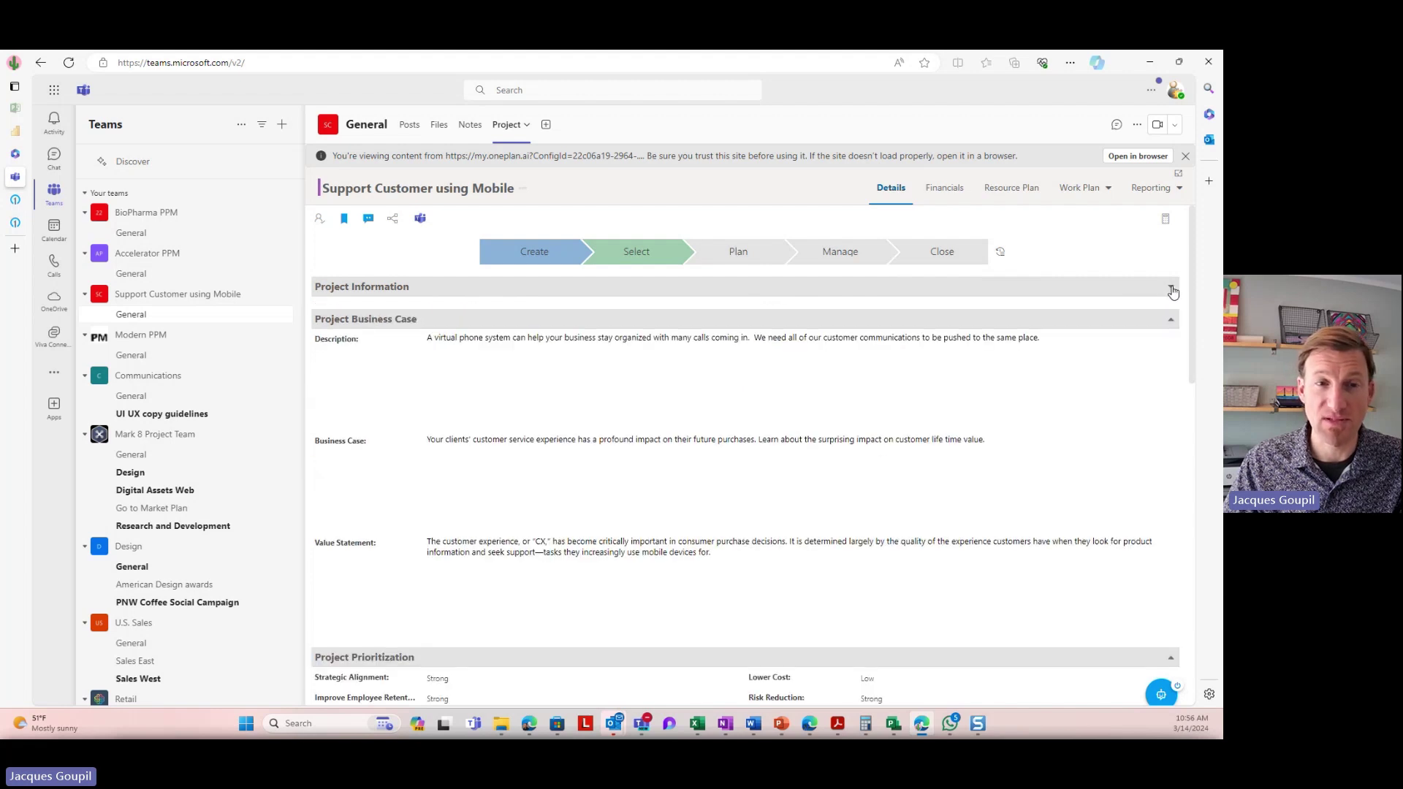
{"action": "left_click", "coordinate": [1171, 322]}
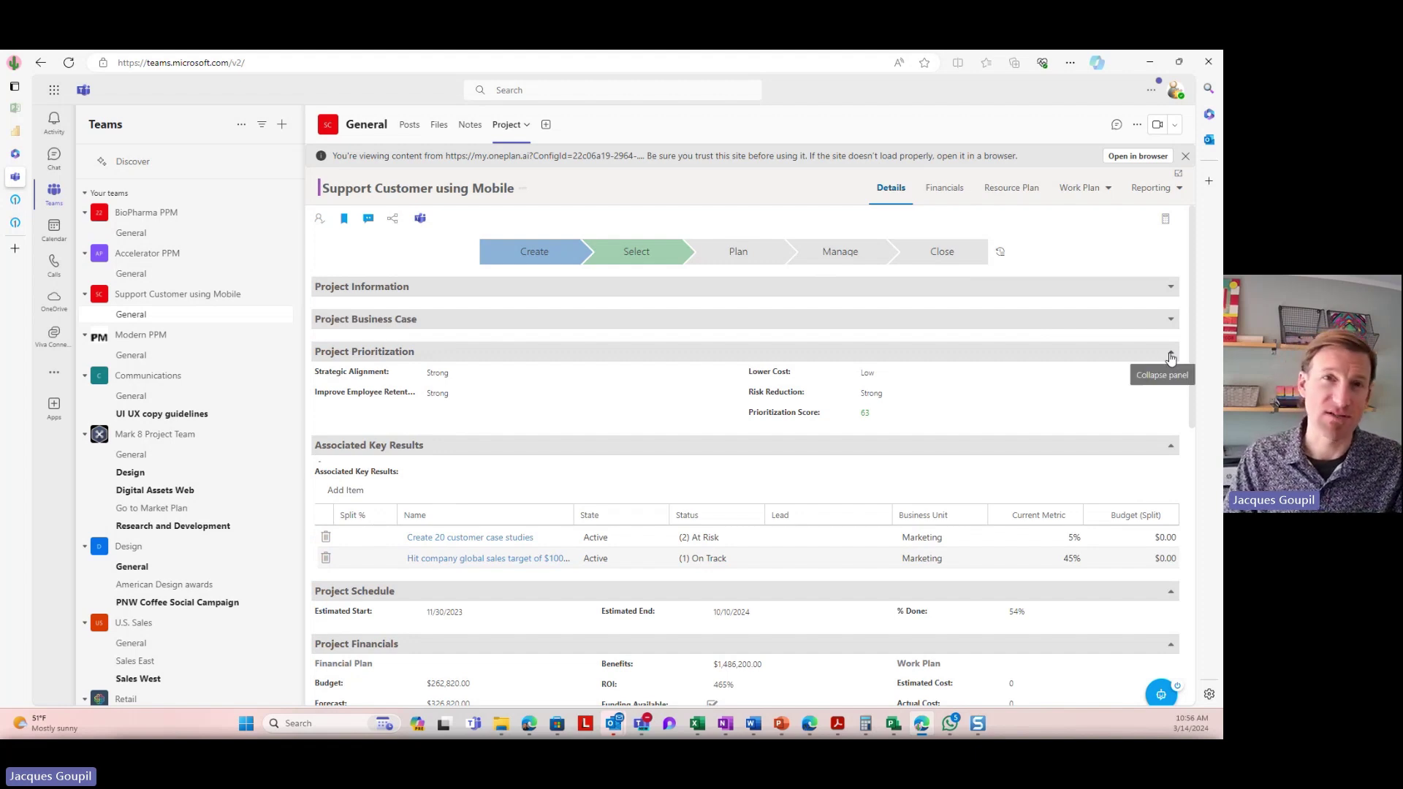
{"action": "left_click", "coordinate": [885, 394]}
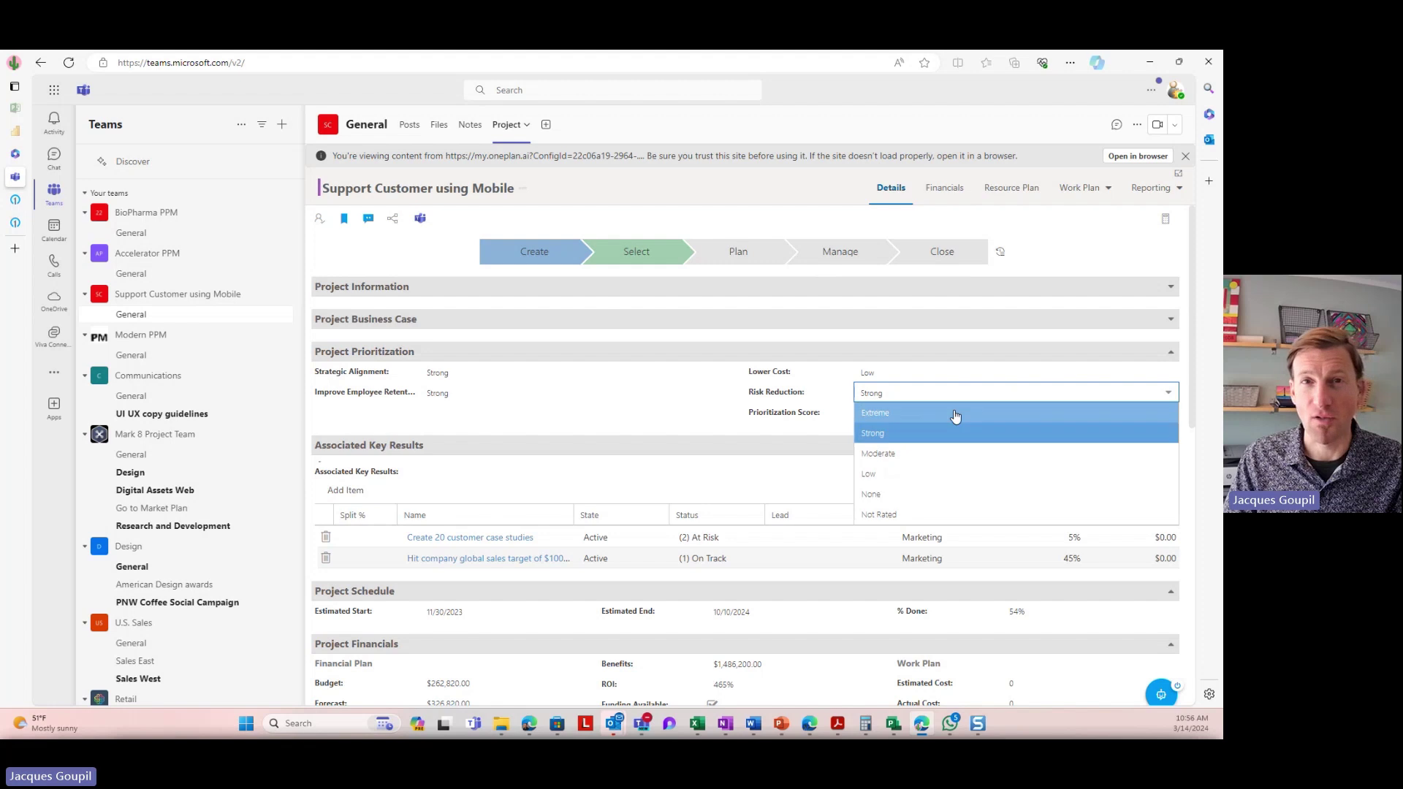
{"action": "left_click", "coordinate": [1172, 355]}
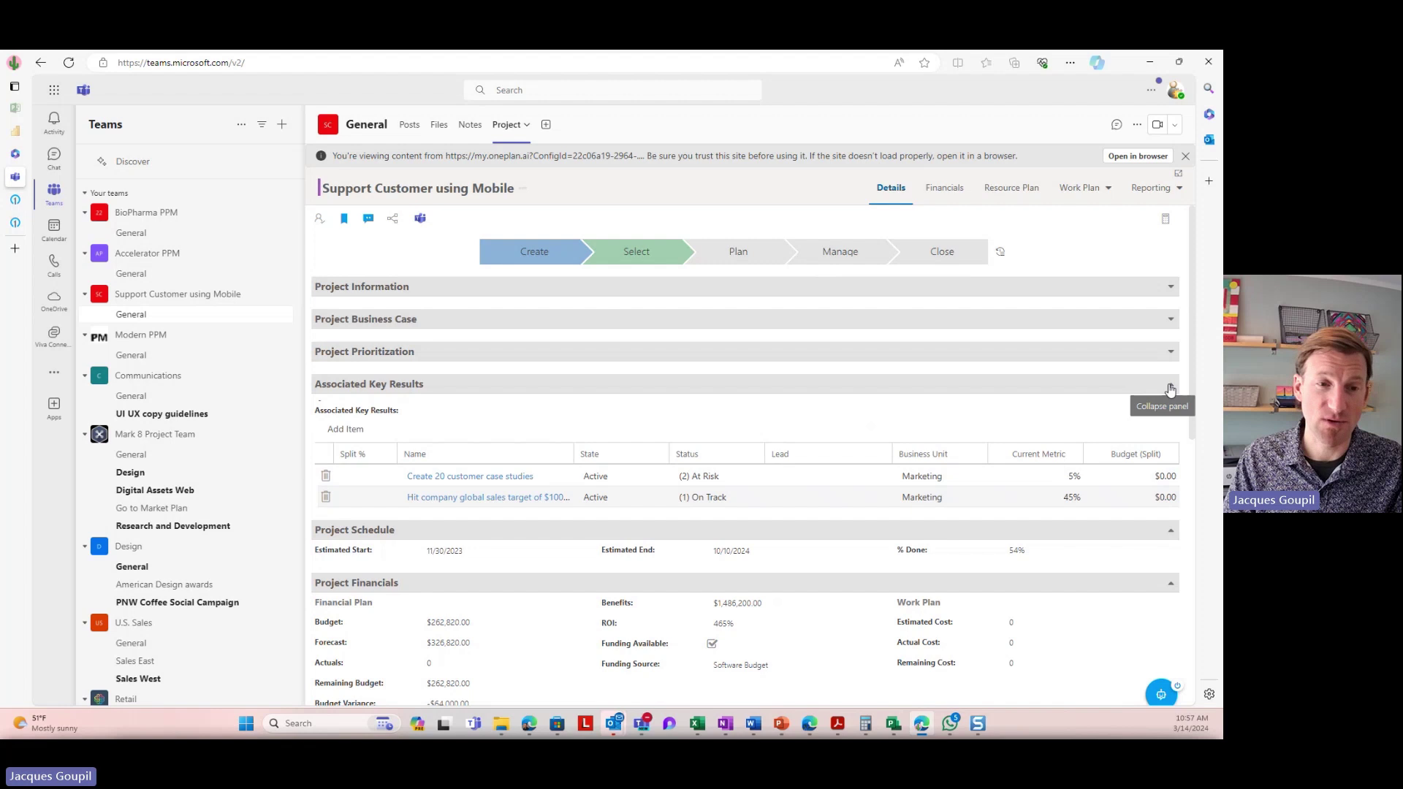
{"action": "left_click", "coordinate": [1169, 388]}
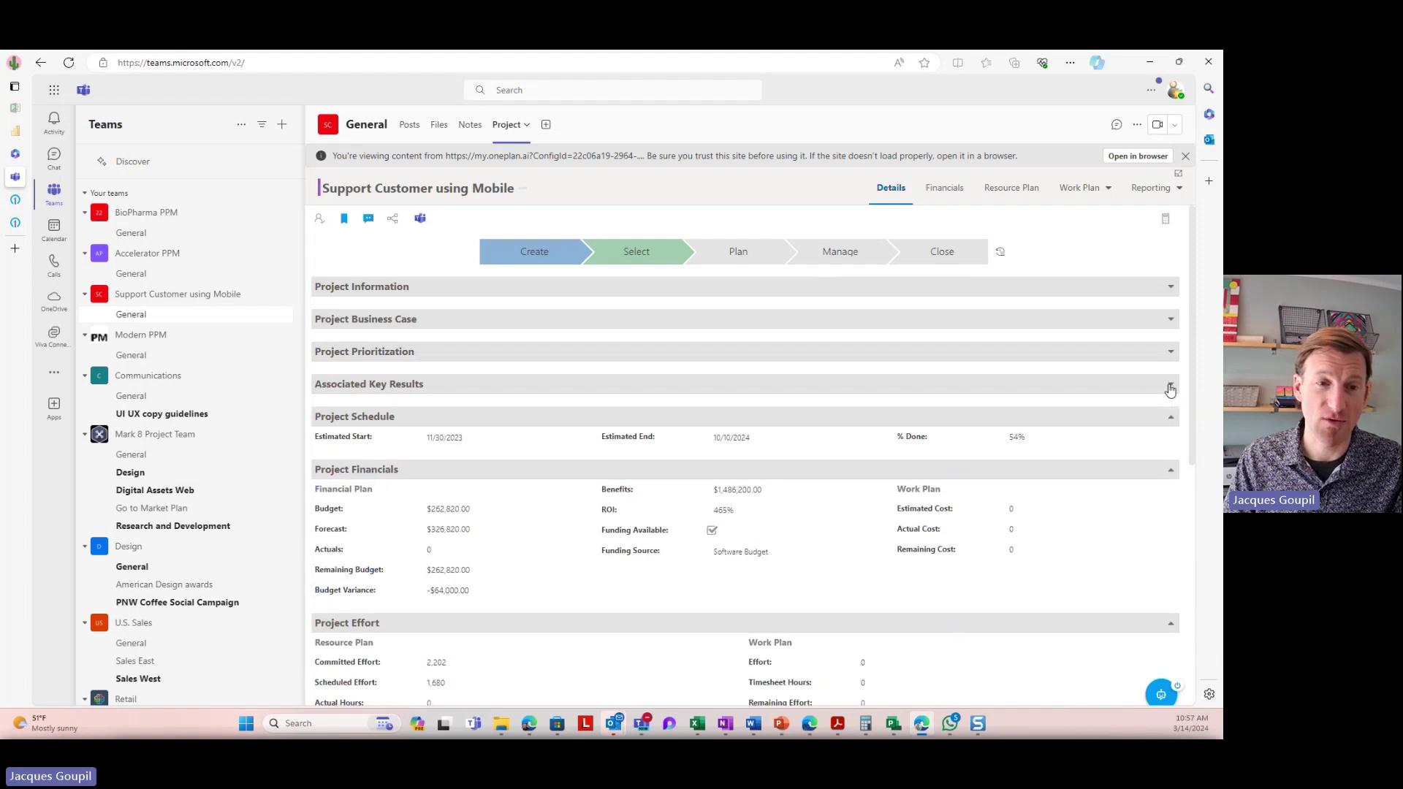
{"action": "left_click", "coordinate": [1170, 472]}
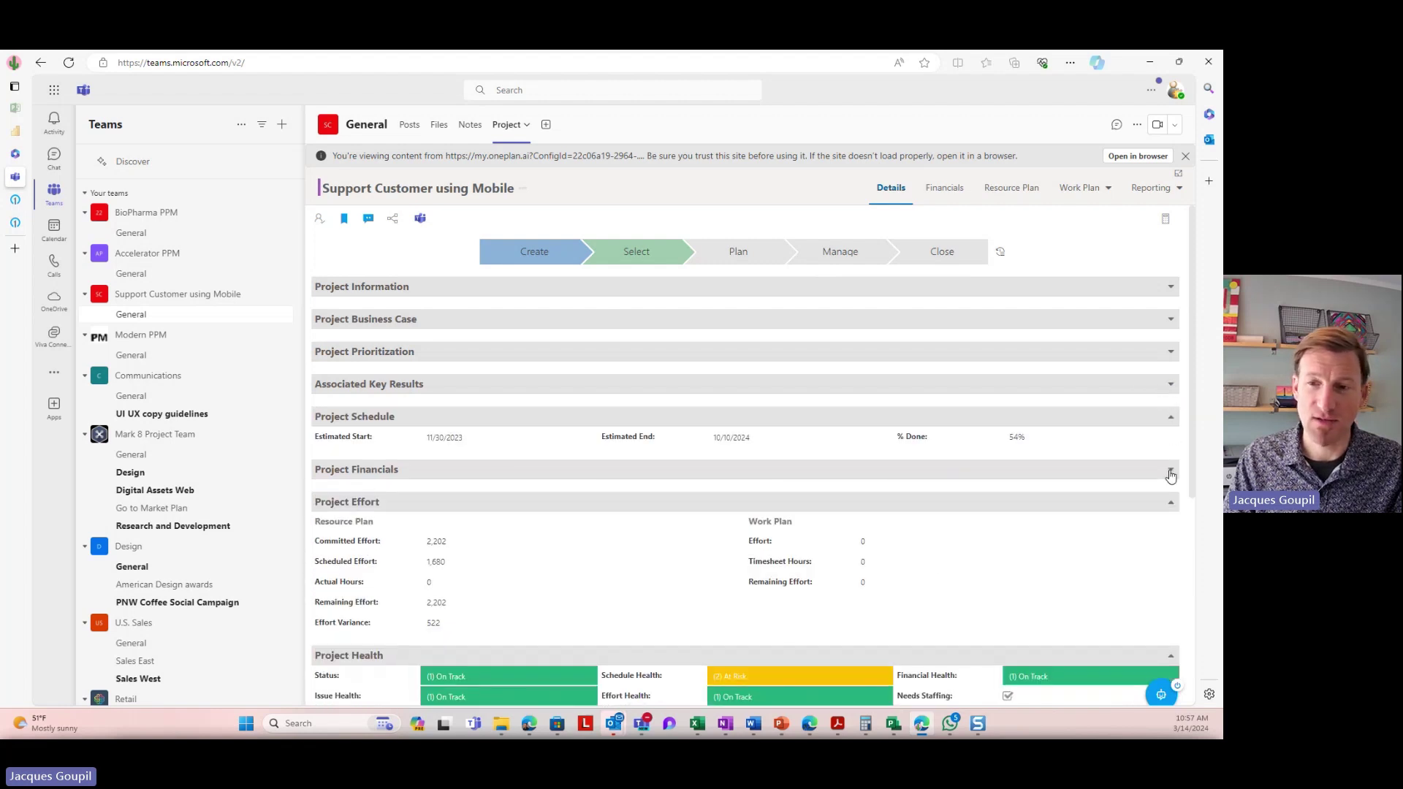
{"action": "left_click", "coordinate": [1170, 501]}
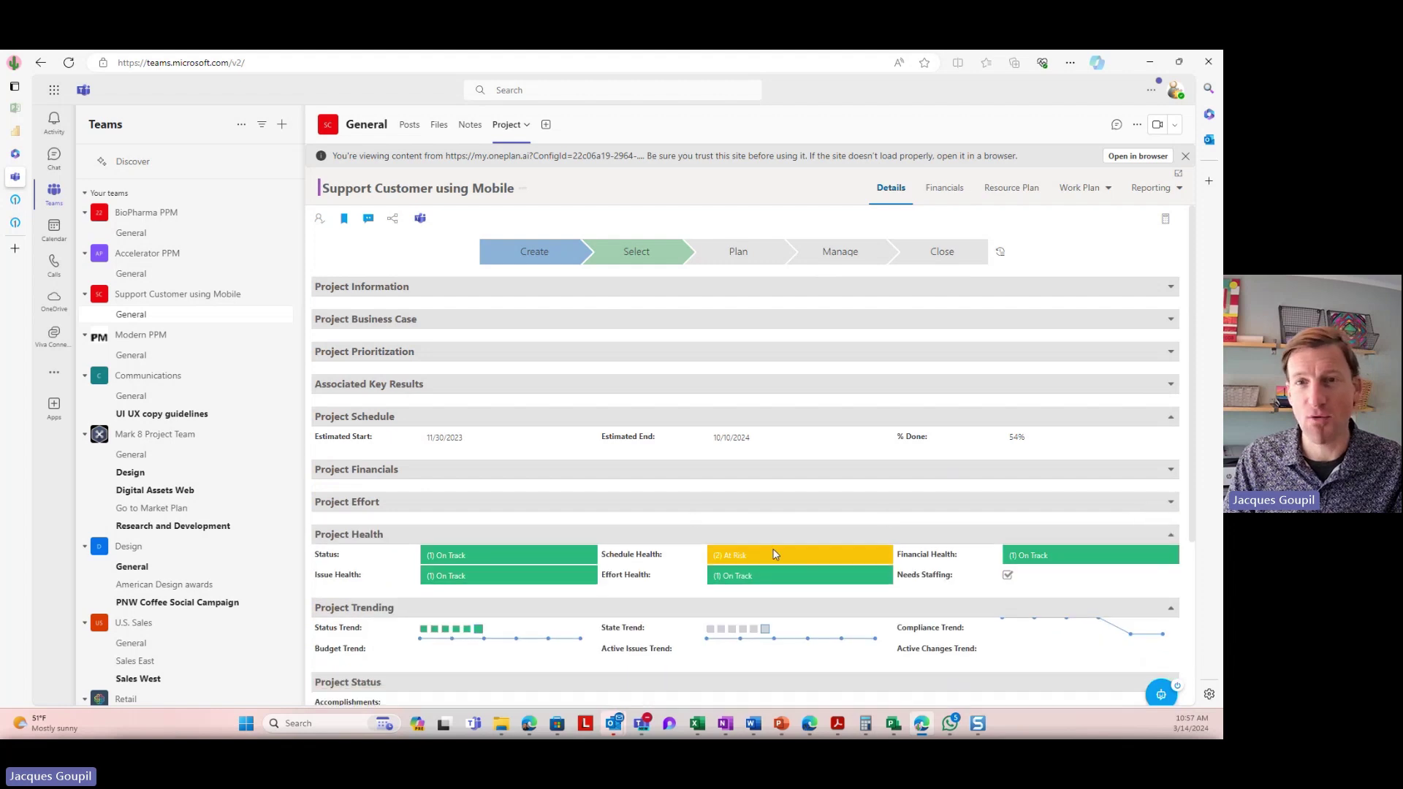
{"action": "scroll", "coordinate": [536, 626], "scroll_direction": "down", "scroll_amount": 1}
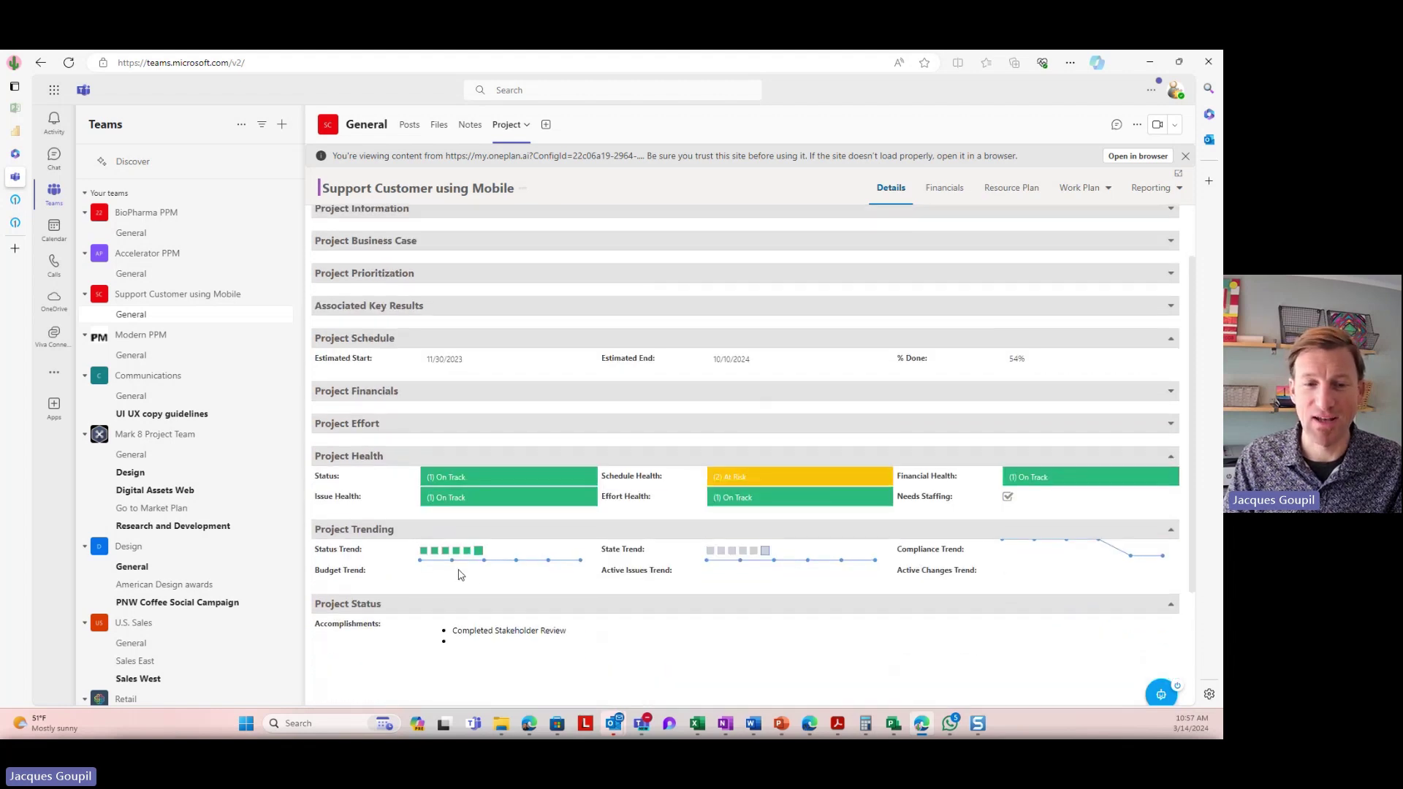
{"action": "scroll", "coordinate": [467, 571], "scroll_direction": "down", "scroll_amount": 2}
{"action": "scroll", "coordinate": [475, 570], "scroll_direction": "up", "scroll_amount": 2}
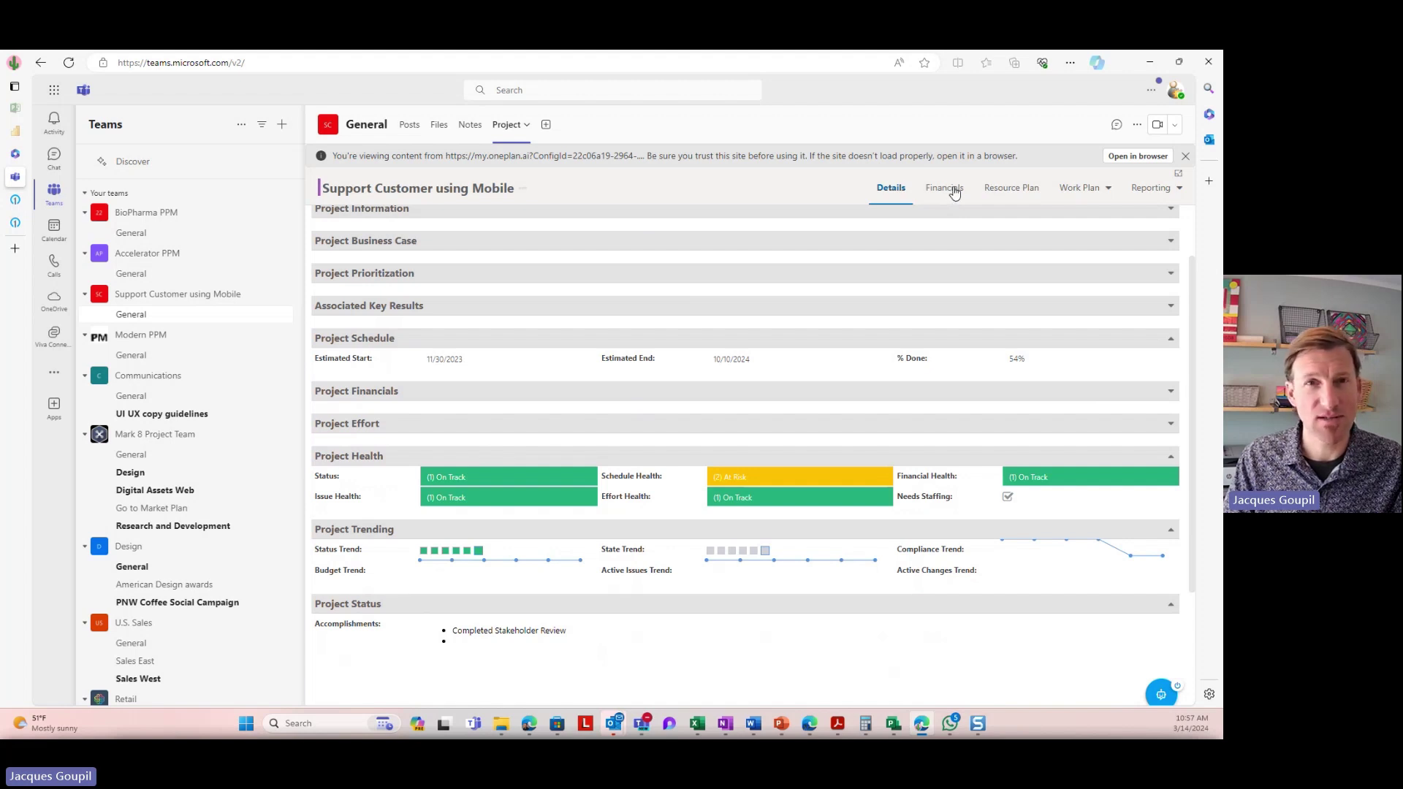
Step: Show the project's Financials as Budget figures for Jan–Dec 2023, leaving the date range unchanged
{"action": "left_click", "coordinate": [954, 191]}
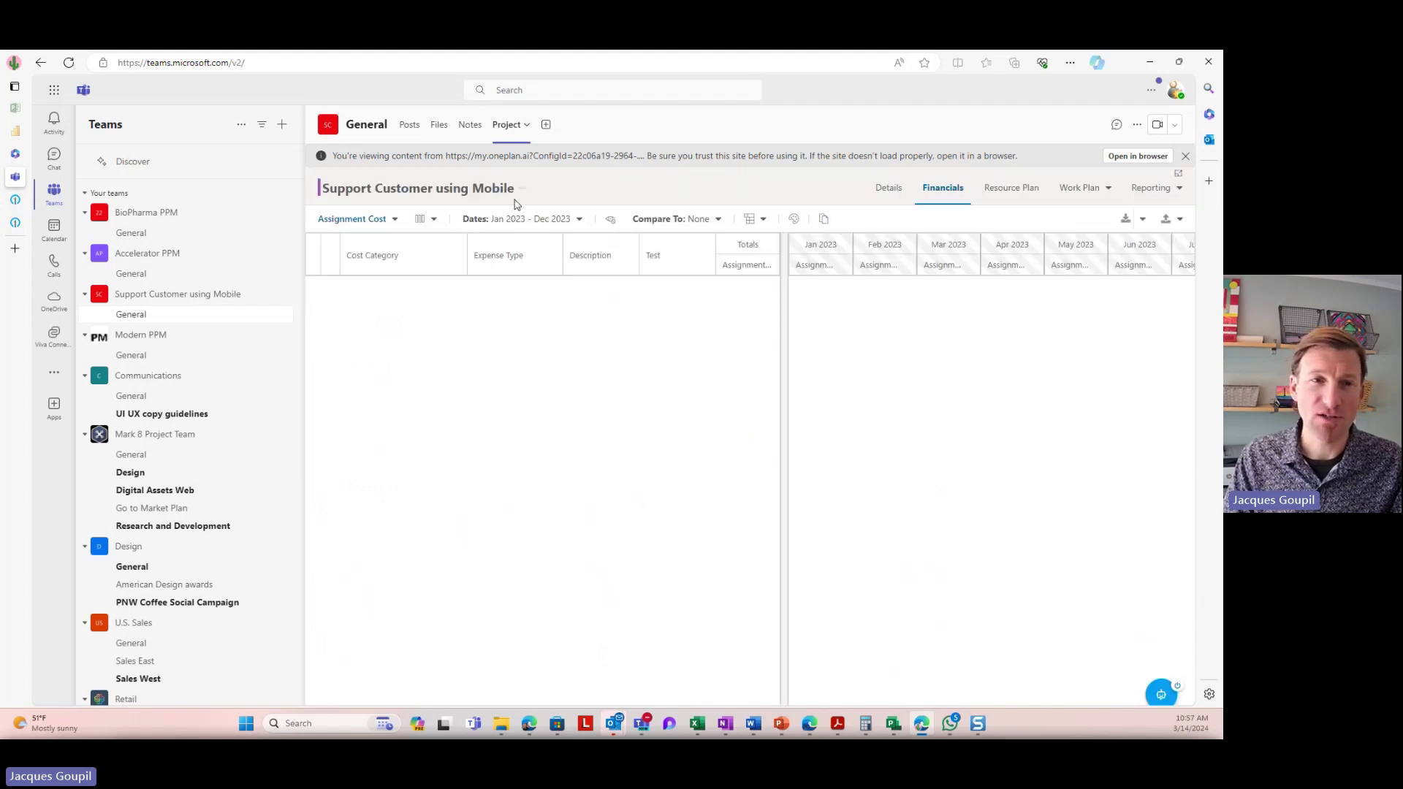
{"action": "left_click", "coordinate": [395, 222]}
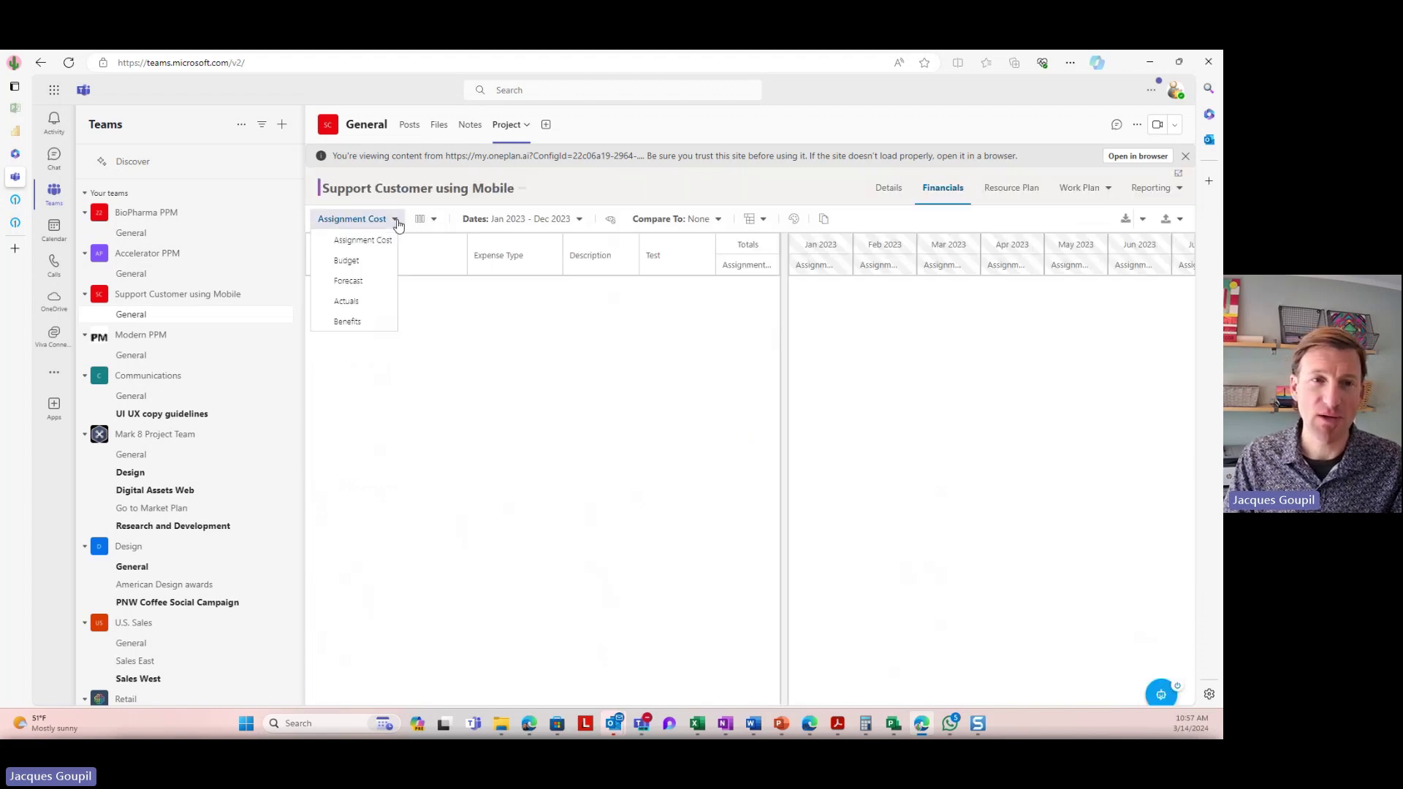
{"action": "left_click", "coordinate": [375, 262]}
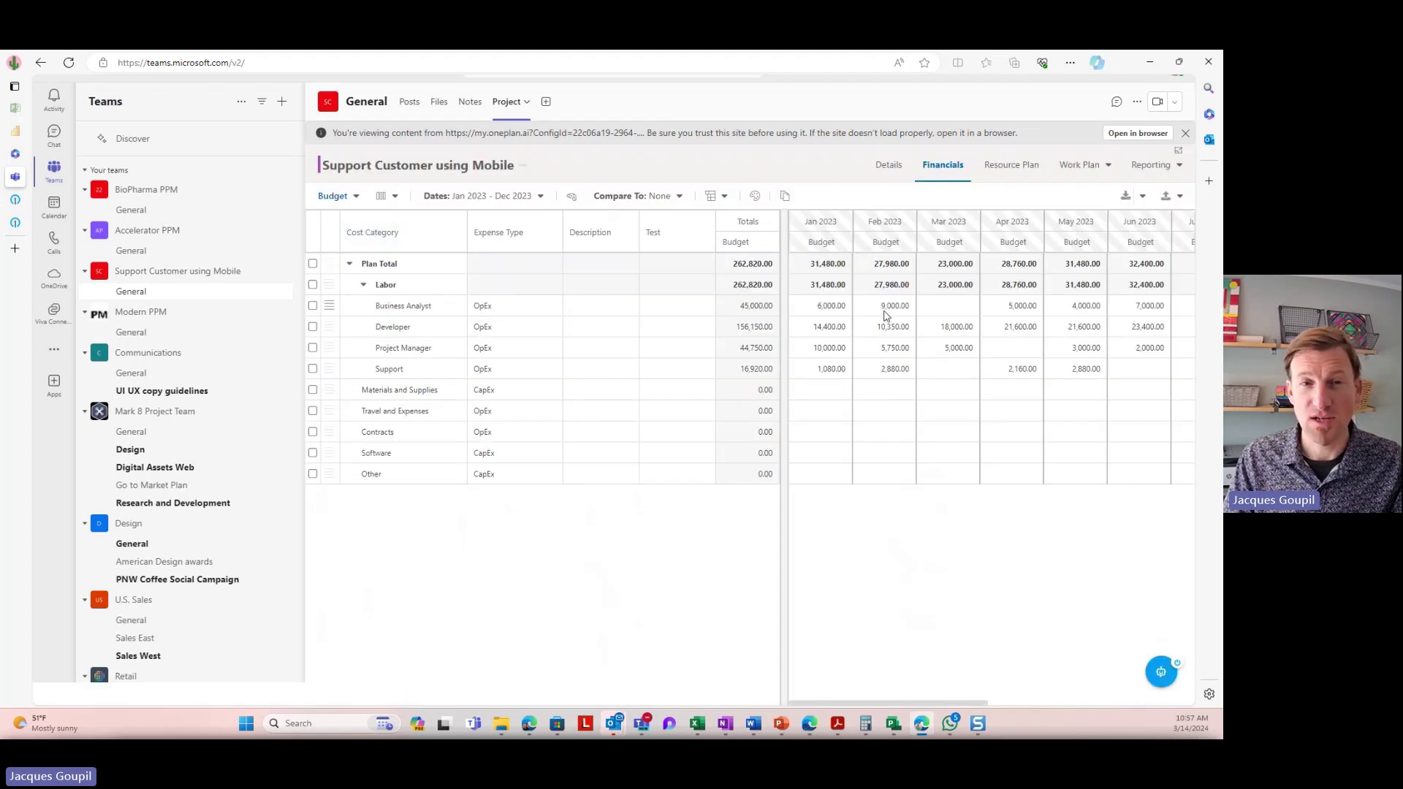
{"action": "left_click", "coordinate": [356, 197]}
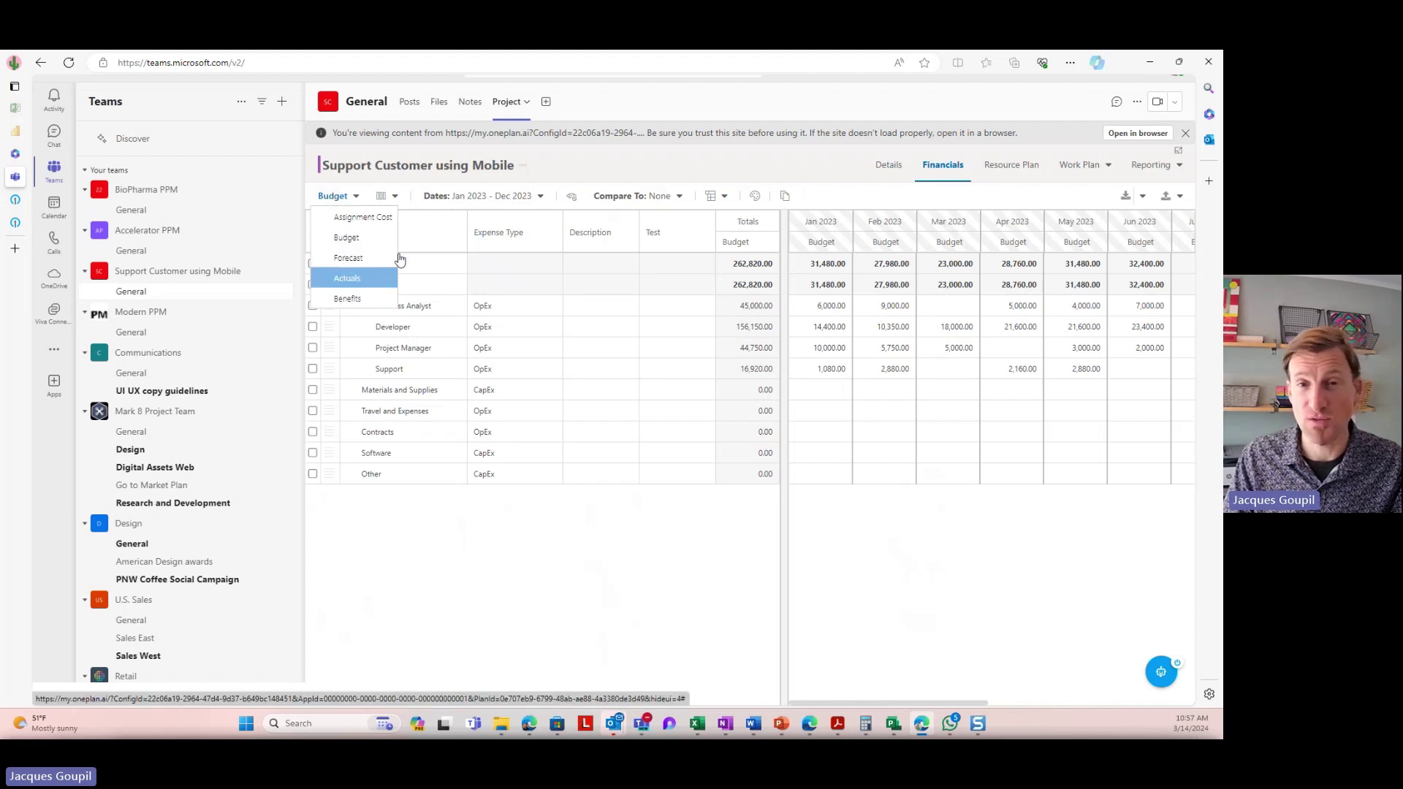
{"action": "left_click", "coordinate": [479, 196]}
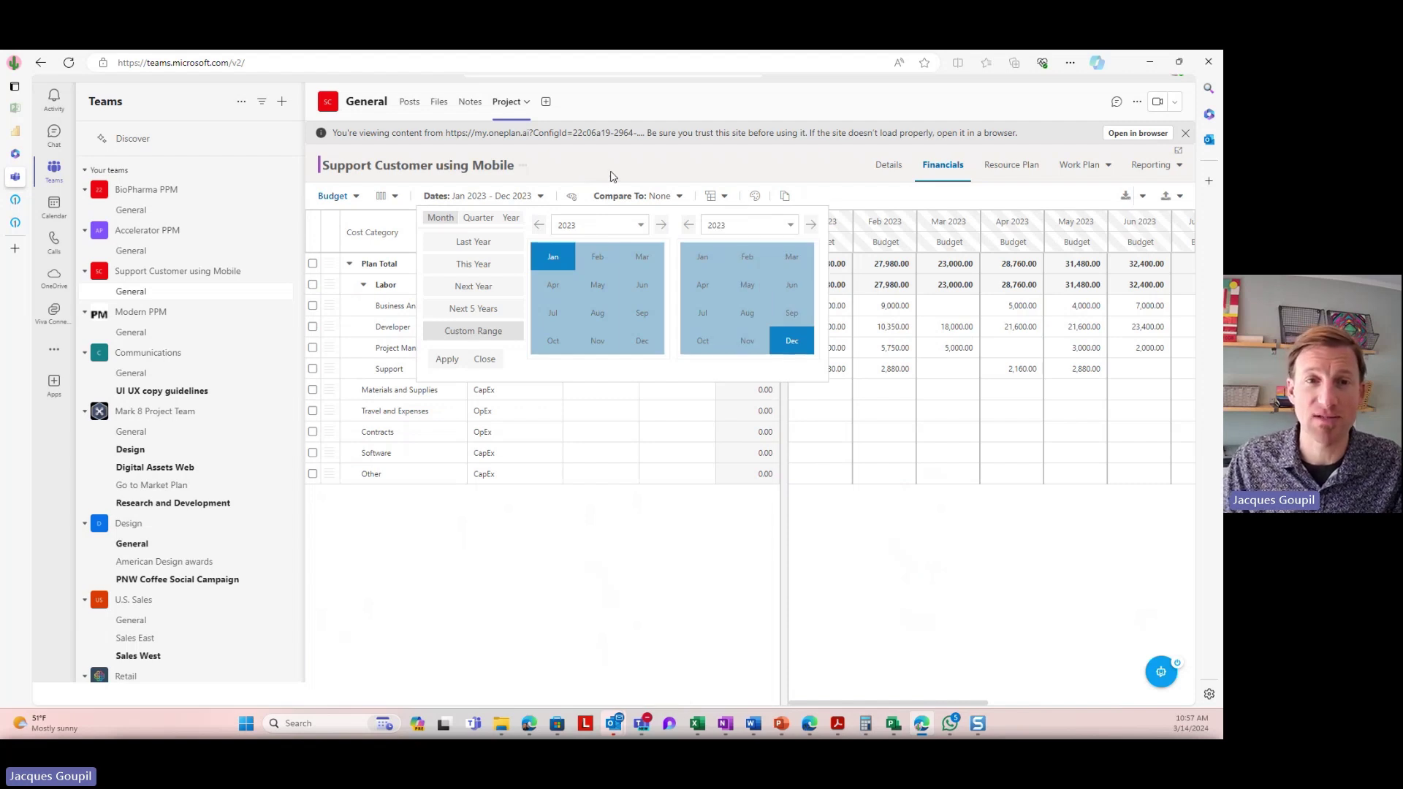
{"action": "left_click", "coordinate": [612, 176]}
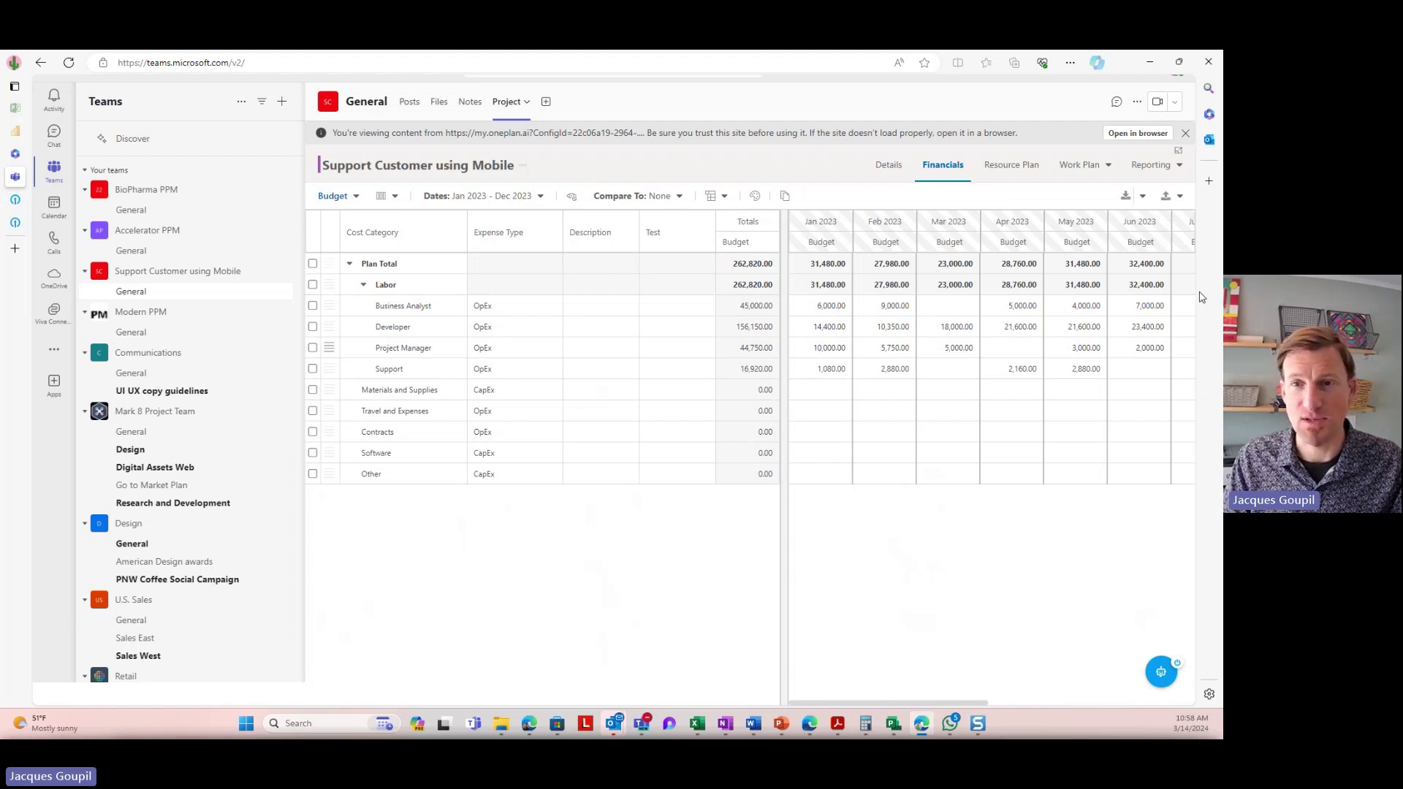
Step: Open the Resource Plan and check one resource's March 2023 committed hours and the Hours unit options
{"action": "left_click", "coordinate": [1011, 167]}
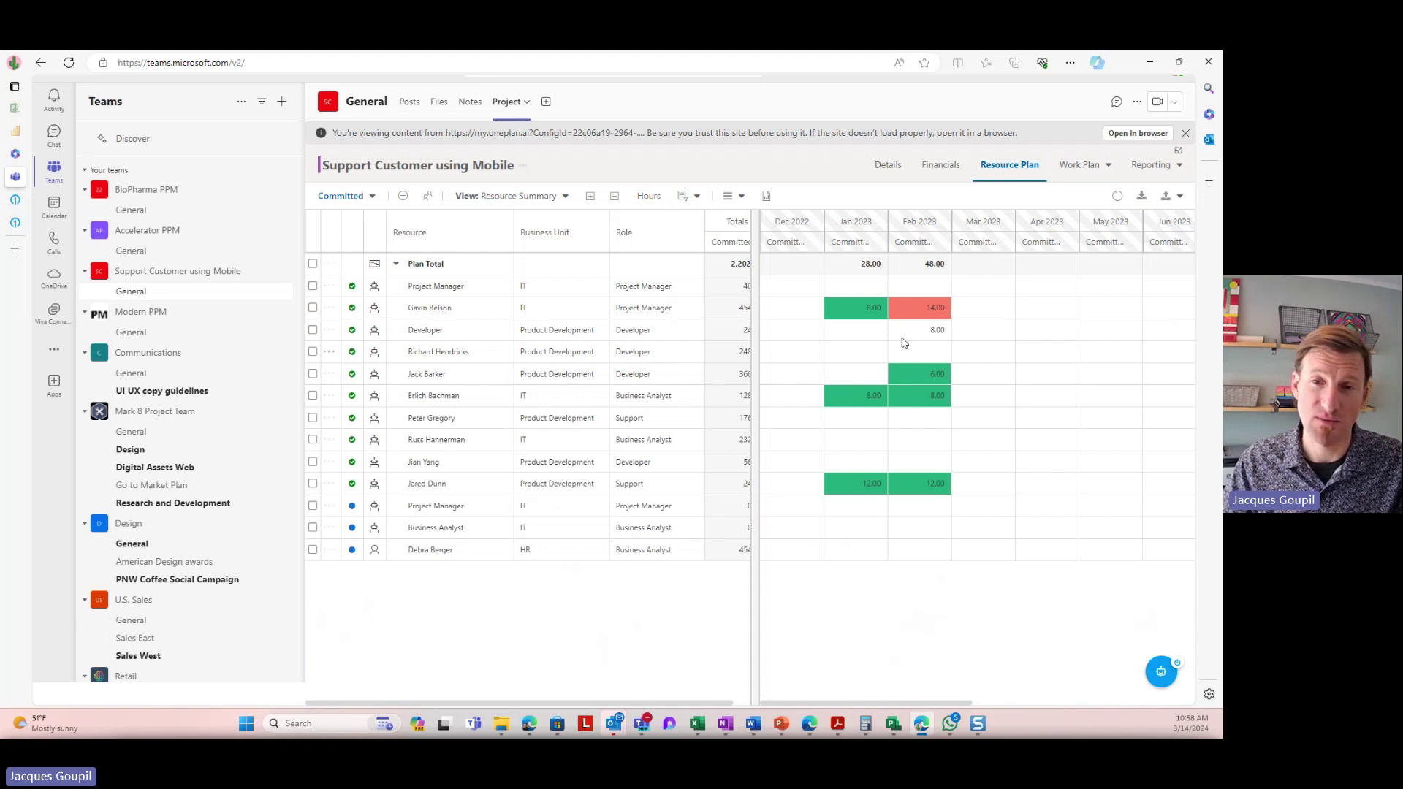
{"action": "left_click", "coordinate": [993, 307]}
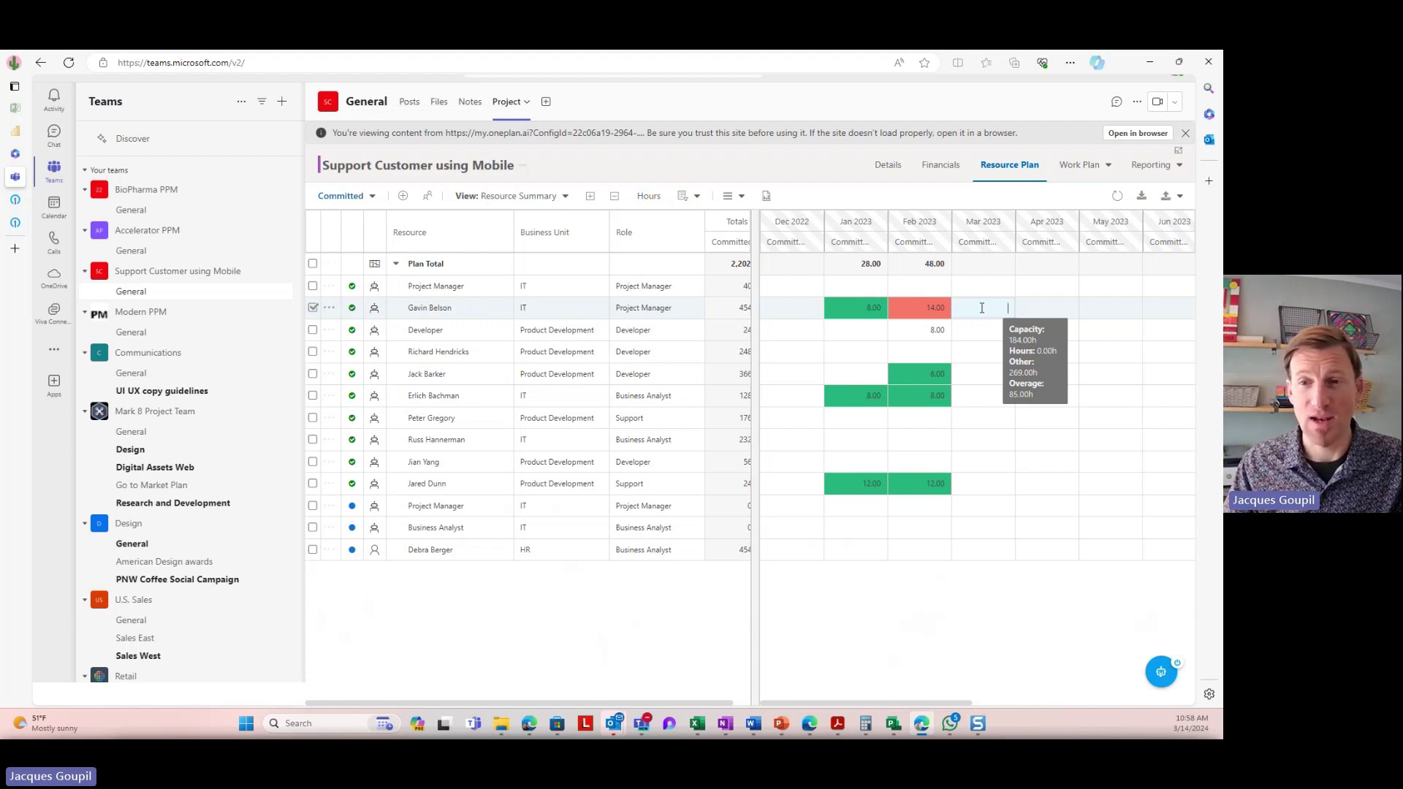
{"action": "left_click", "coordinate": [648, 195]}
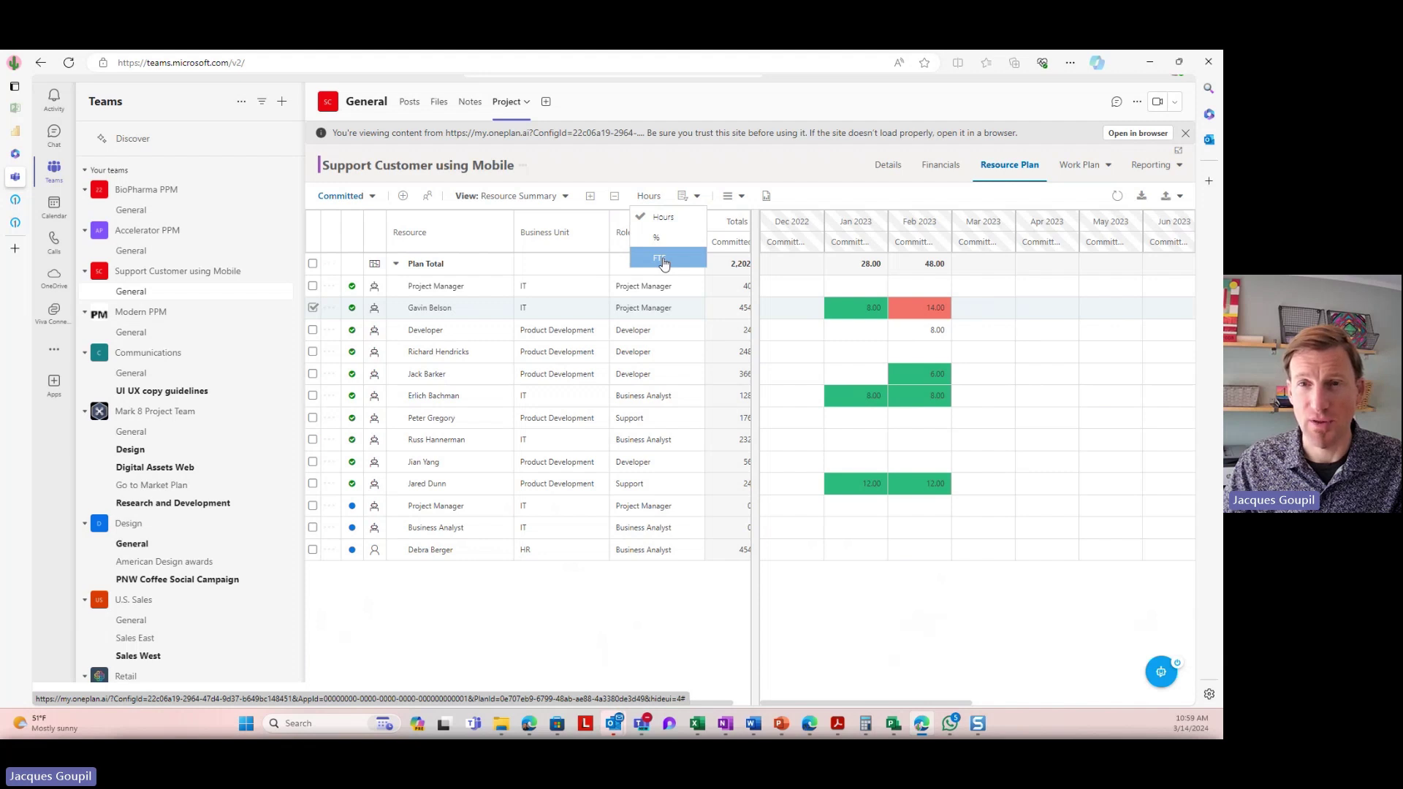
{"action": "left_click", "coordinate": [1081, 167]}
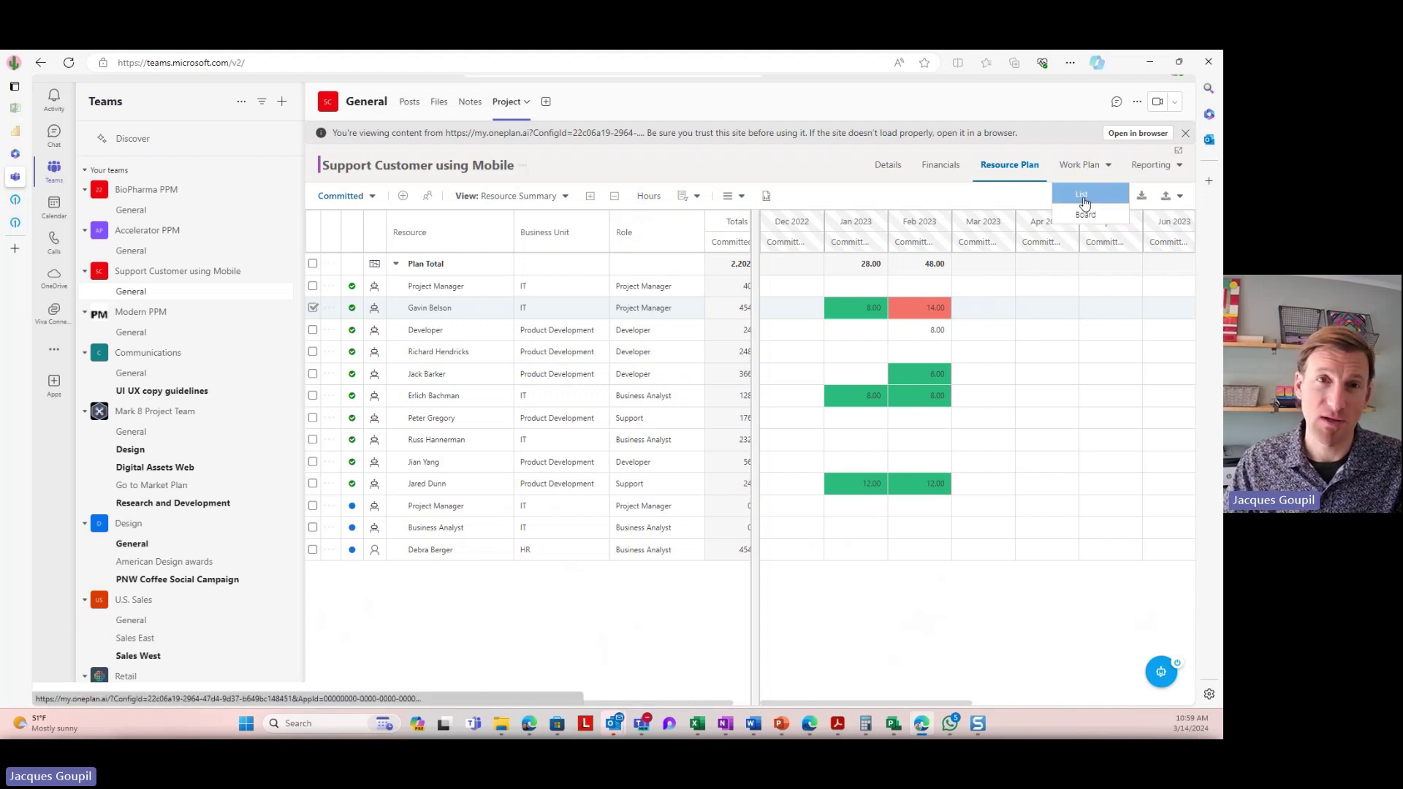
Step: Show the Work Plan as a Gantt chart, expand all phases, and widen the grid to reveal durations, starts and due dates
{"action": "left_click", "coordinate": [1084, 197]}
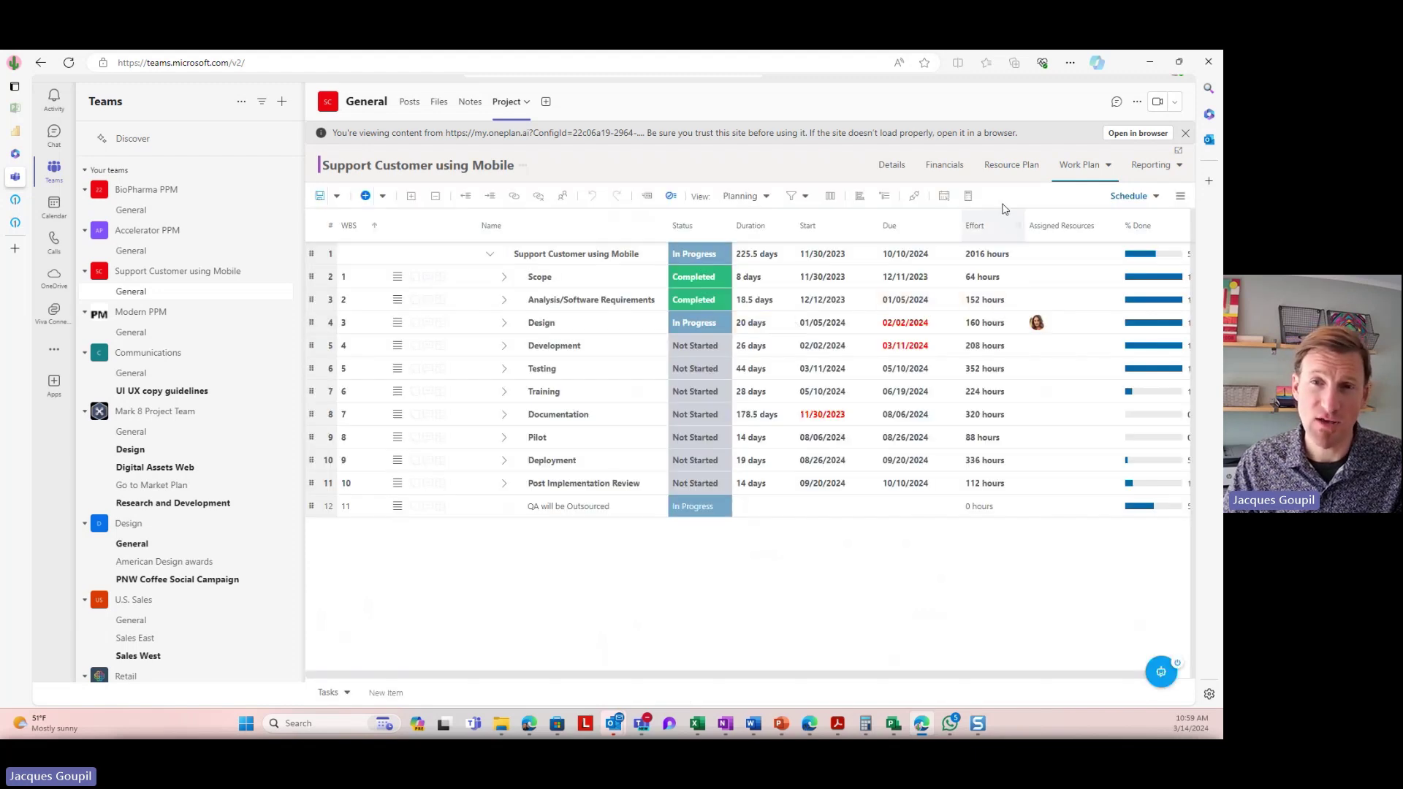
{"action": "left_click", "coordinate": [860, 195]}
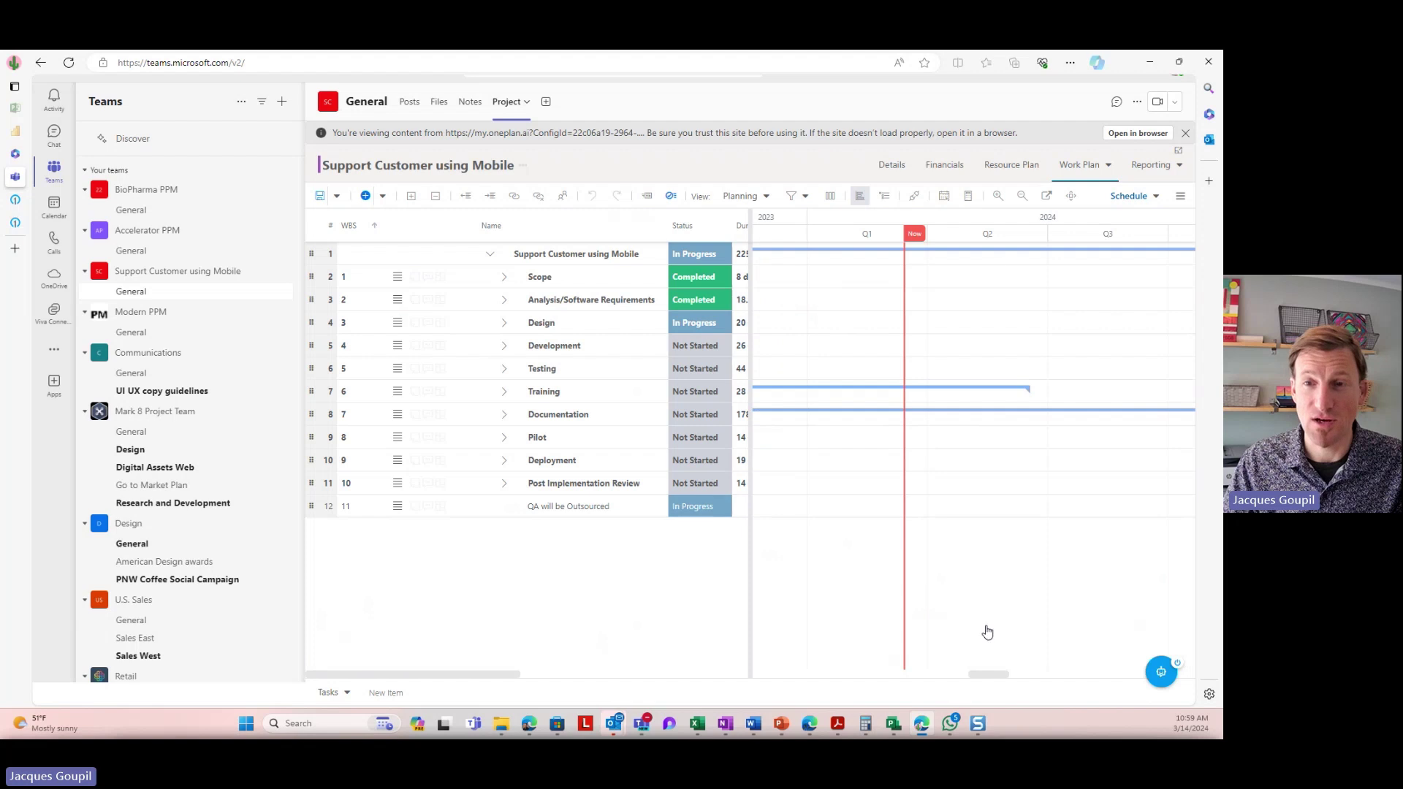
{"action": "left_click", "coordinate": [997, 201]}
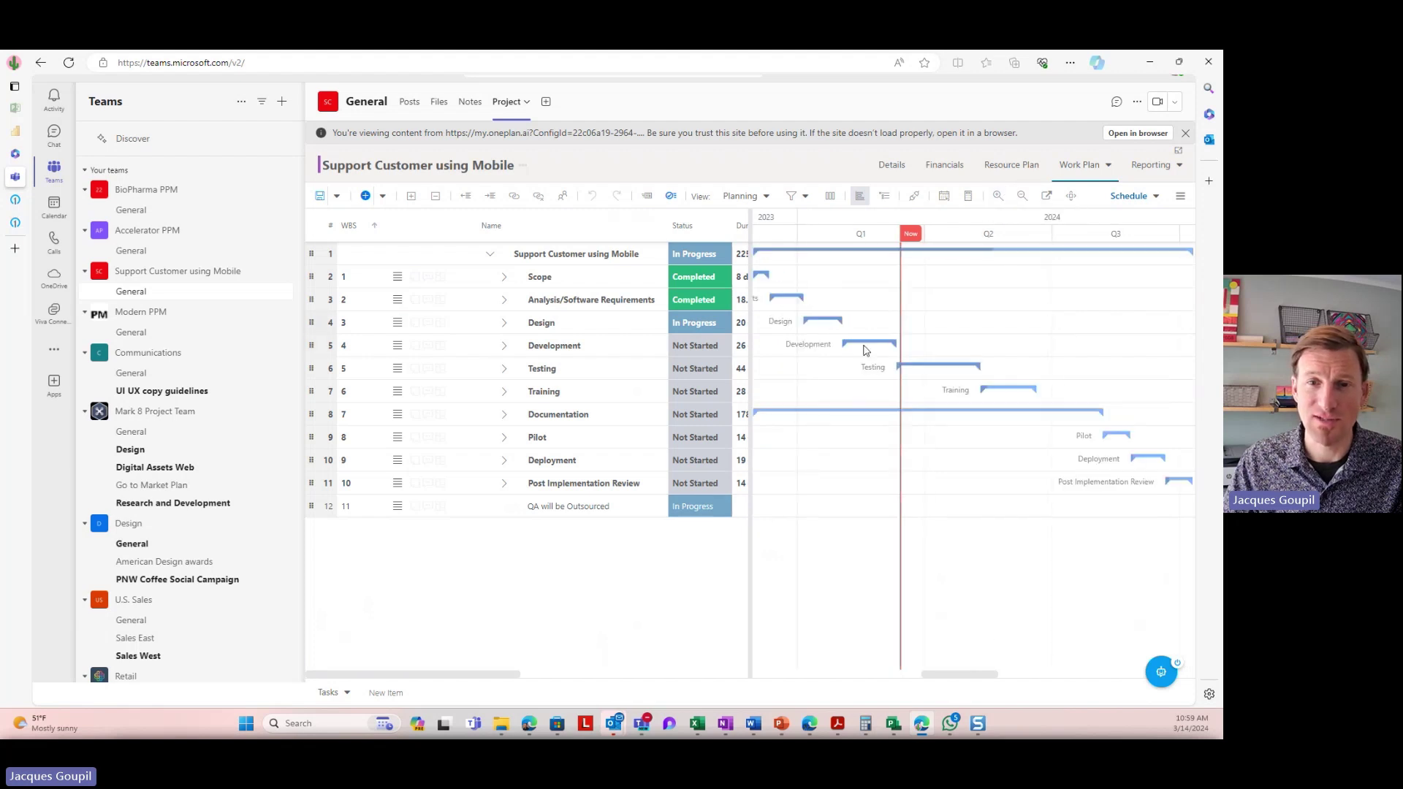
{"action": "left_click_drag", "start_coordinate": [753, 348], "coordinate": [852, 335]}
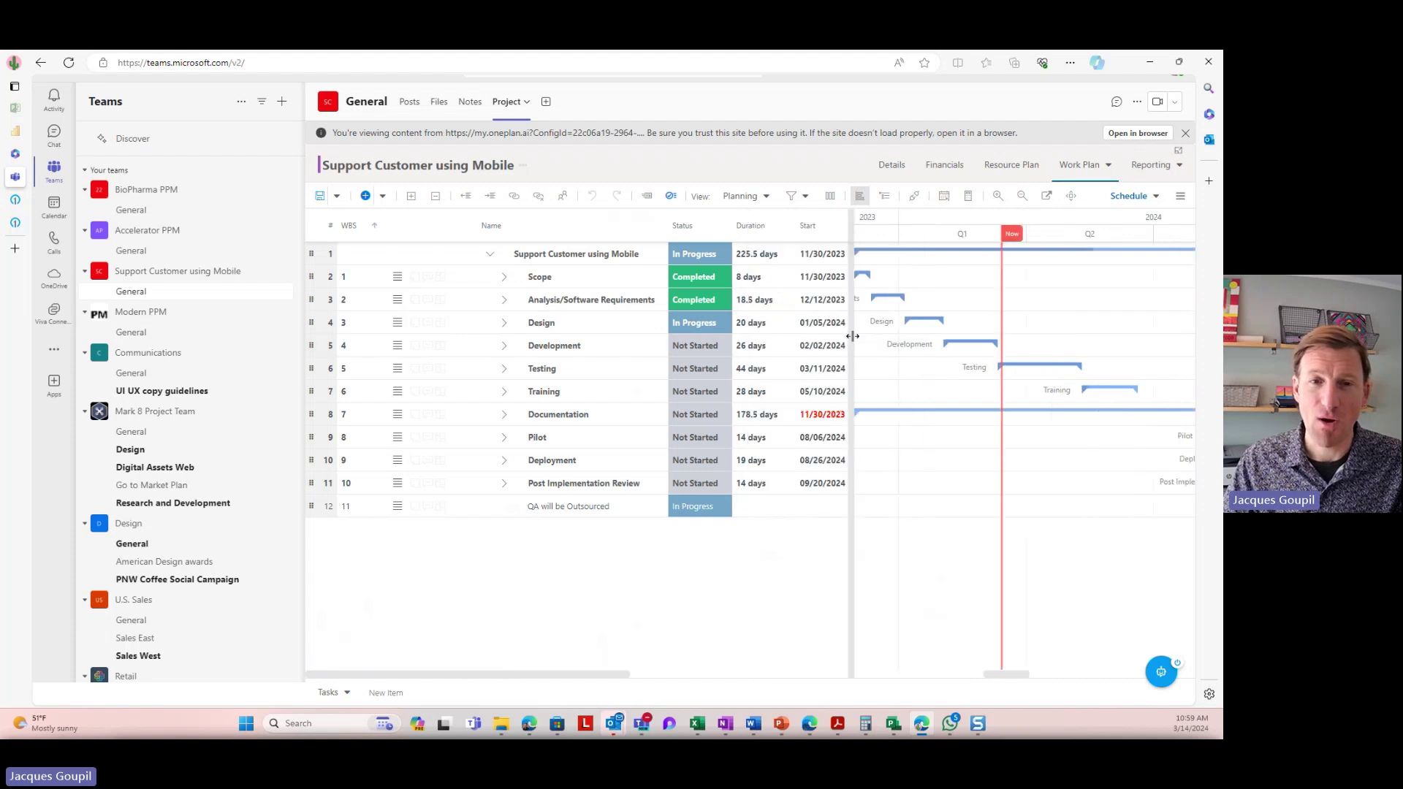
{"action": "left_click", "coordinate": [415, 201]}
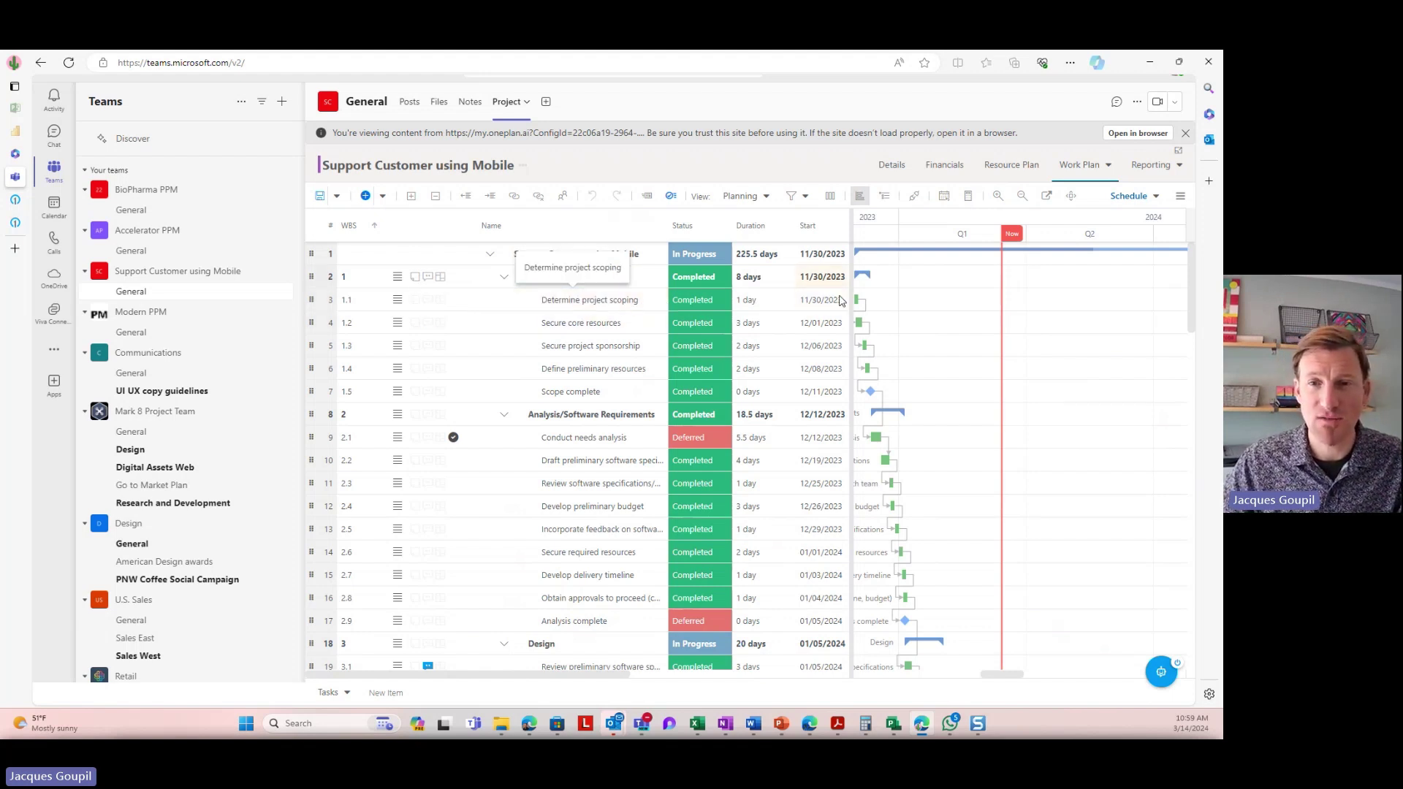
{"action": "left_click_drag", "start_coordinate": [851, 289], "coordinate": [939, 287]}
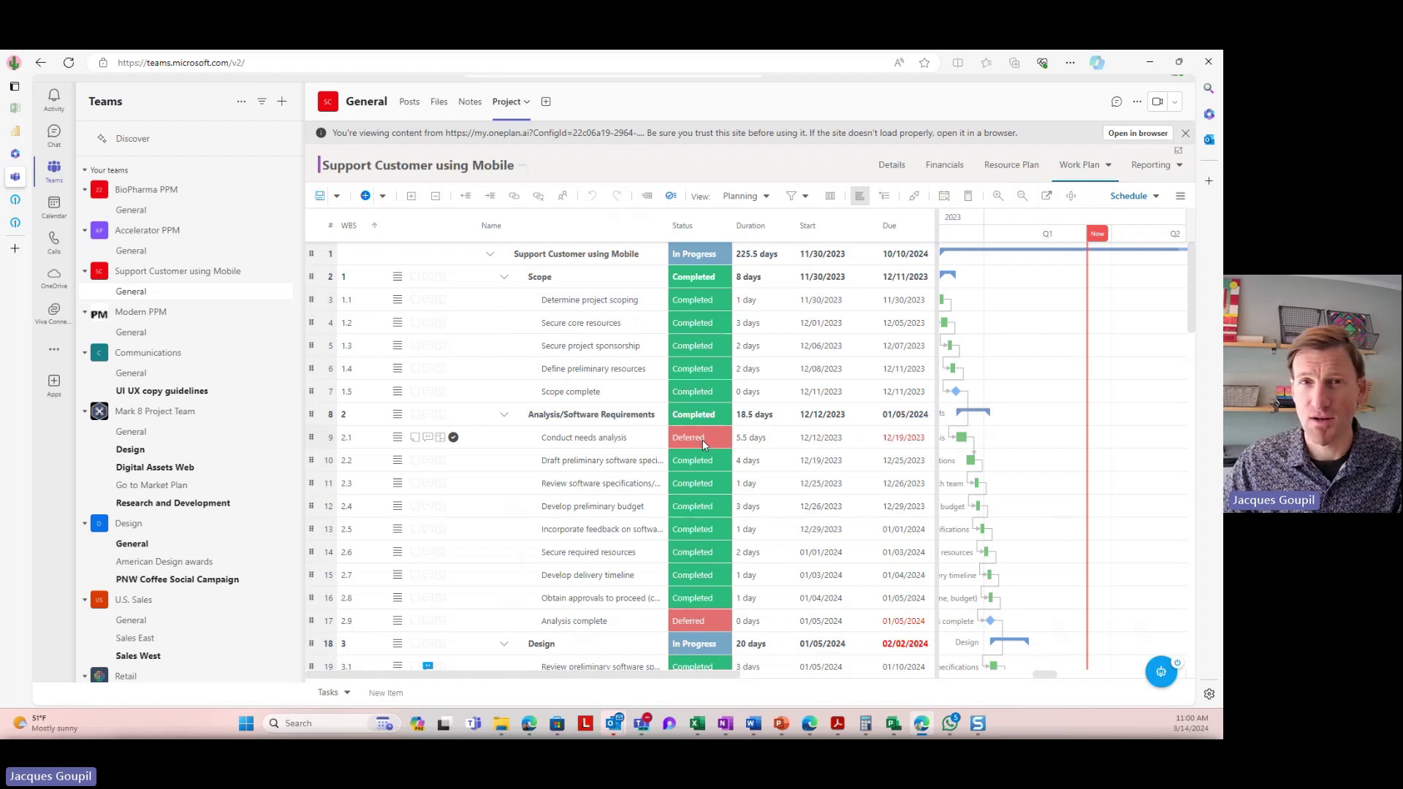
Step: Switch the Work Plan to a Kanban board and check its grouping options
{"action": "left_click", "coordinate": [1081, 166]}
{"action": "left_click", "coordinate": [1092, 216]}
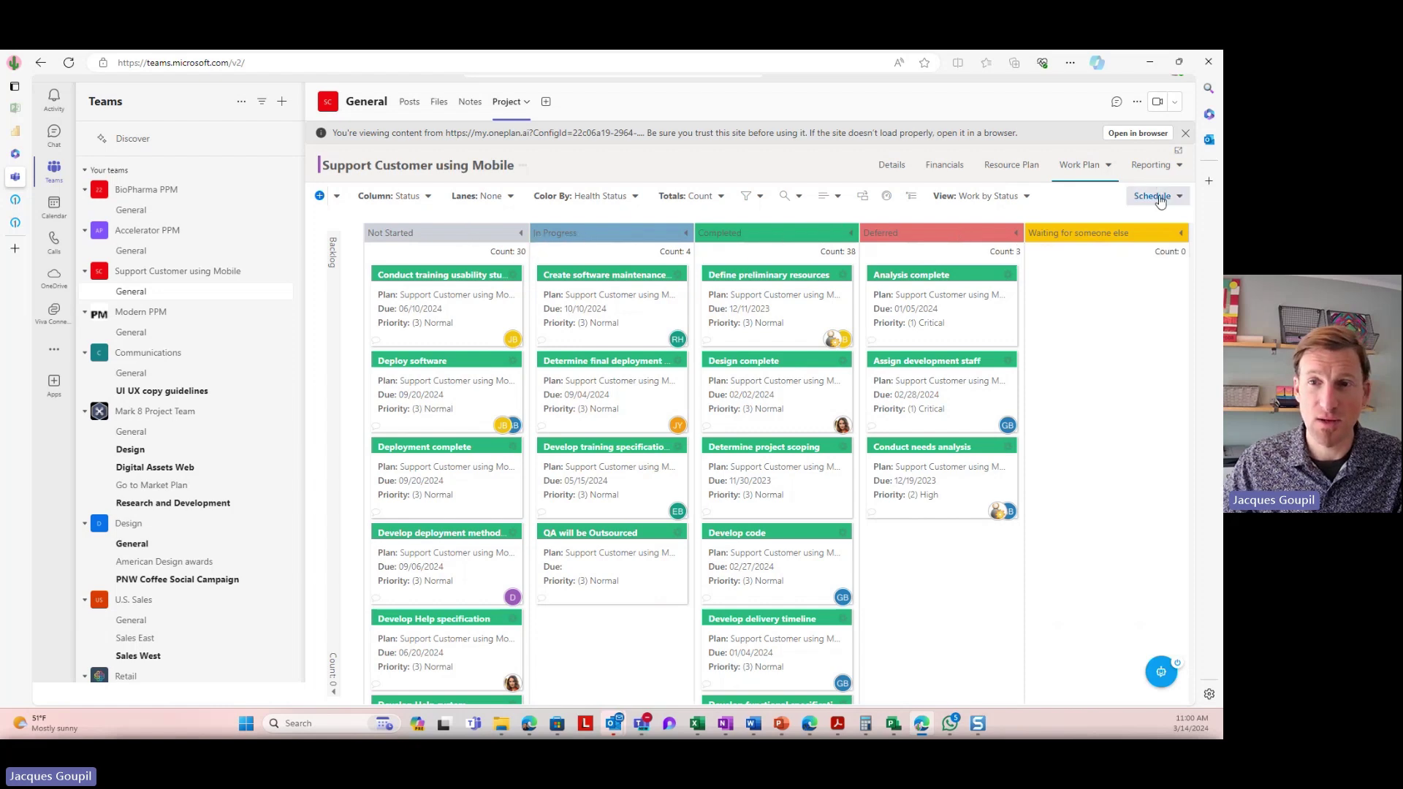
{"action": "left_click", "coordinate": [1022, 197]}
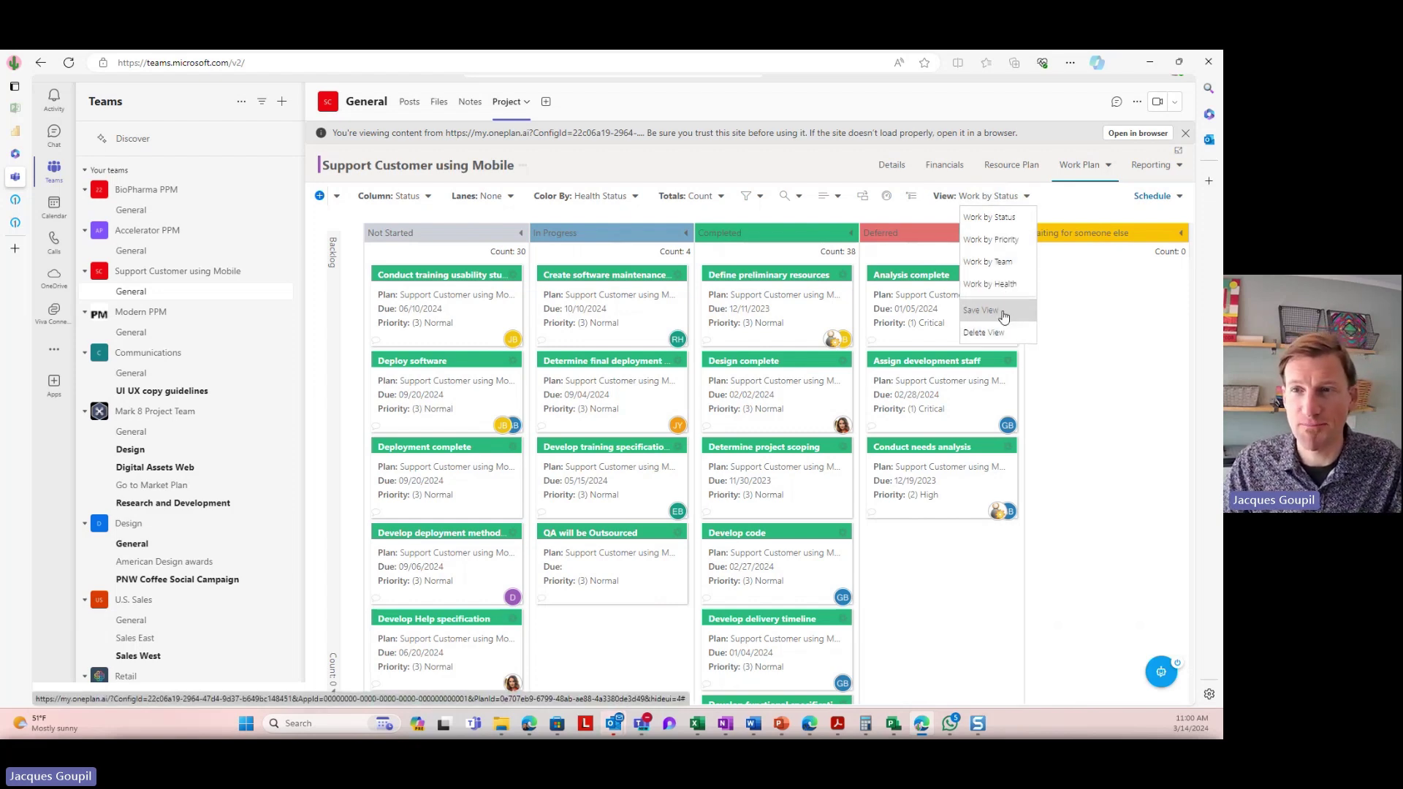
Step: Return the Work Plan to the List layout, confirming you want to leave the unsaved board
{"action": "left_click", "coordinate": [1091, 170]}
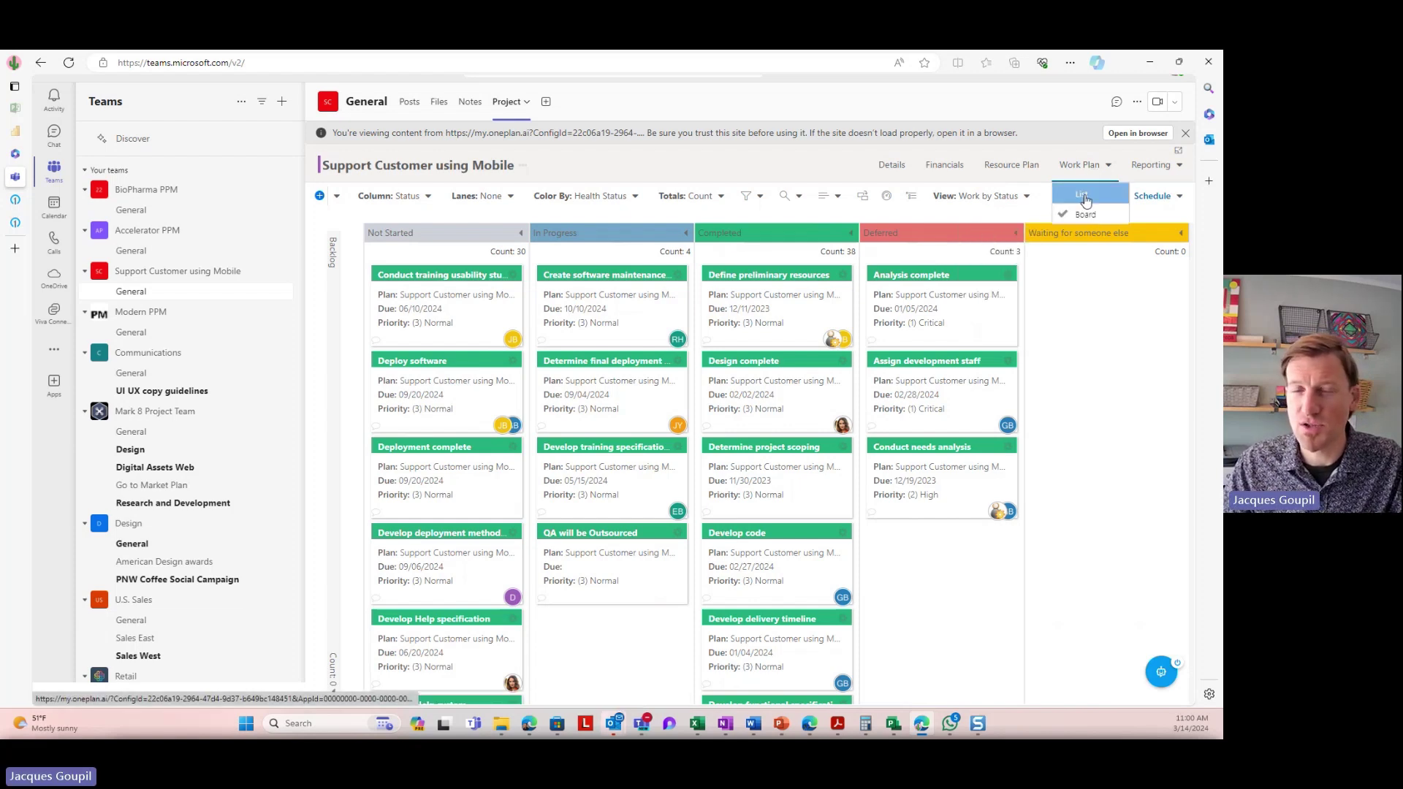
{"action": "left_click", "coordinate": [1085, 197]}
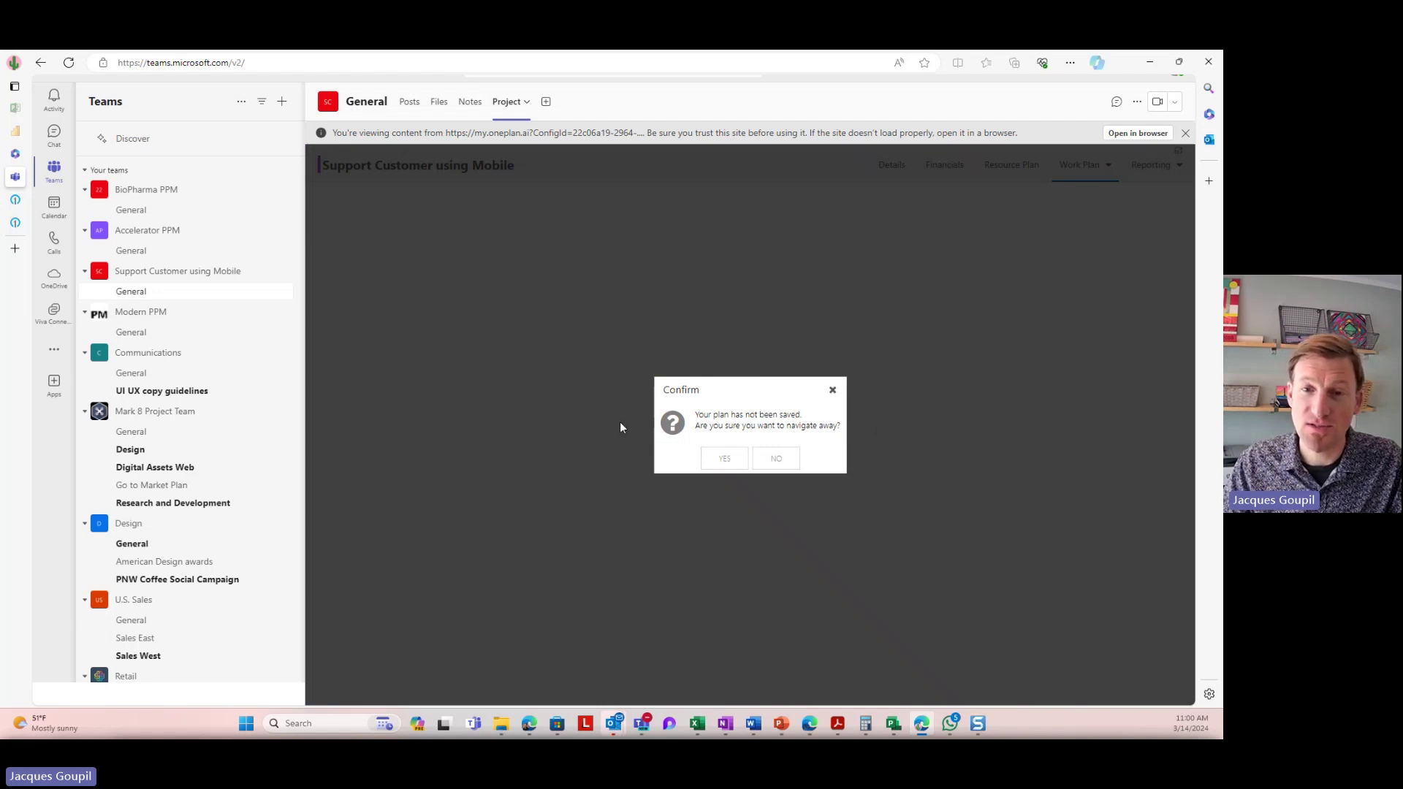
{"action": "left_click", "coordinate": [738, 468]}
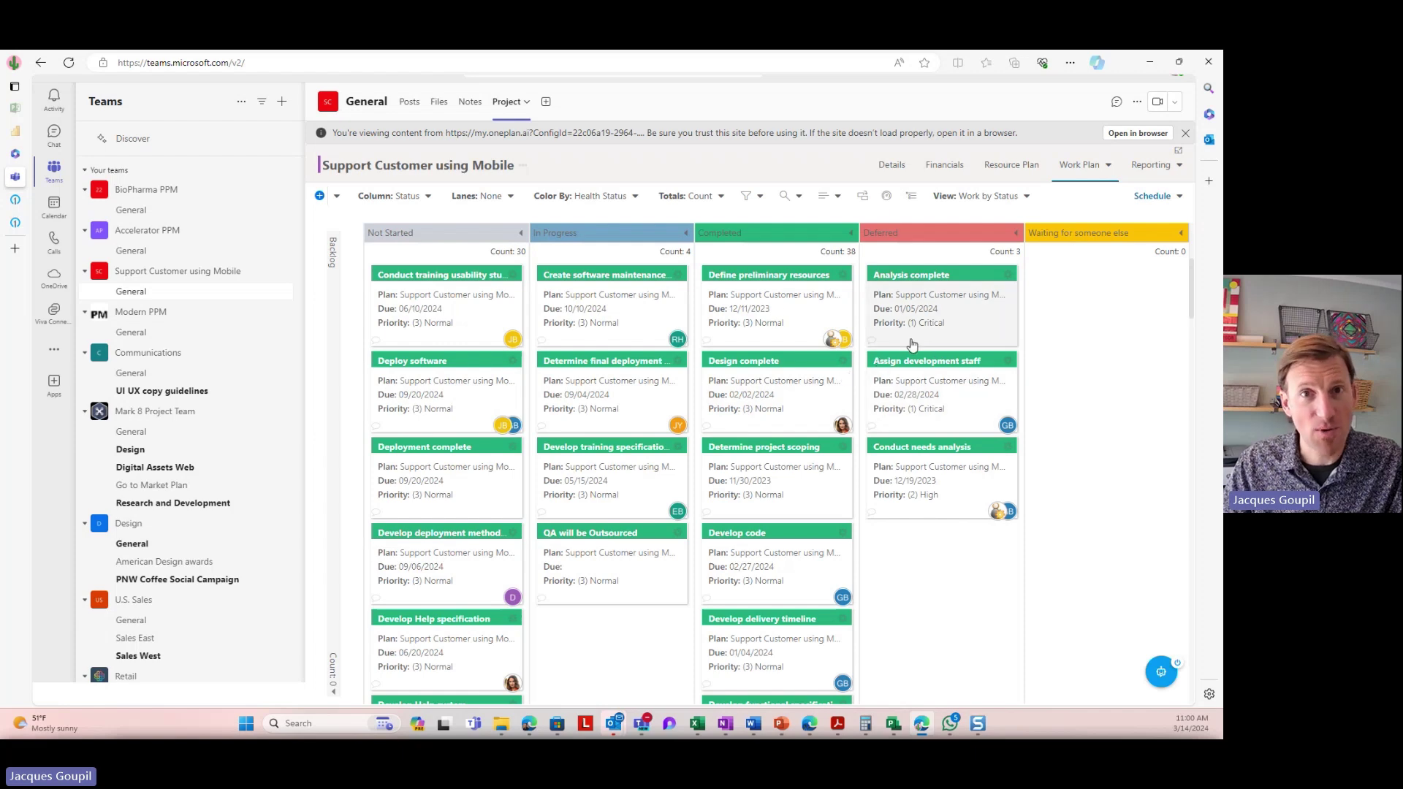
{"action": "left_click", "coordinate": [1155, 196]}
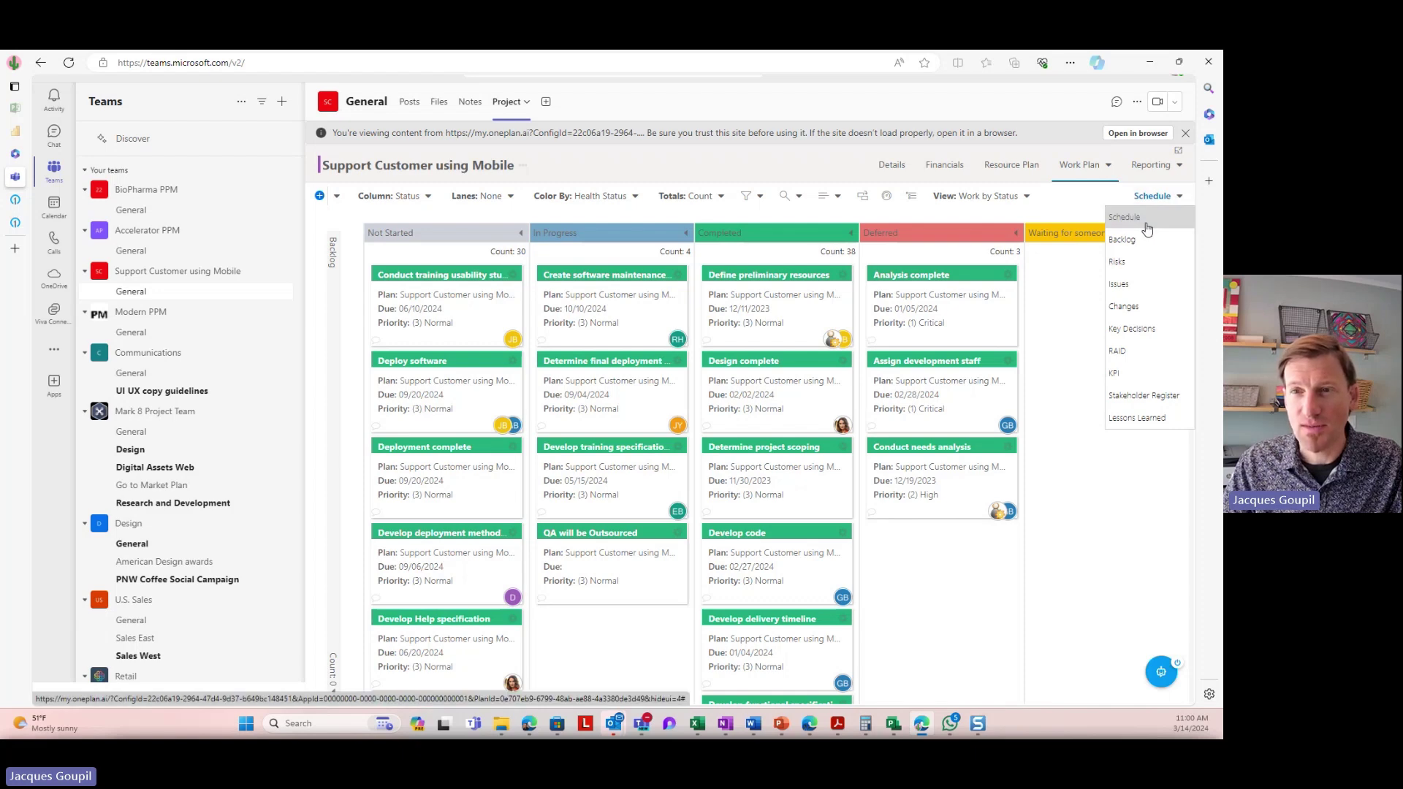
{"action": "left_click", "coordinate": [1102, 166]}
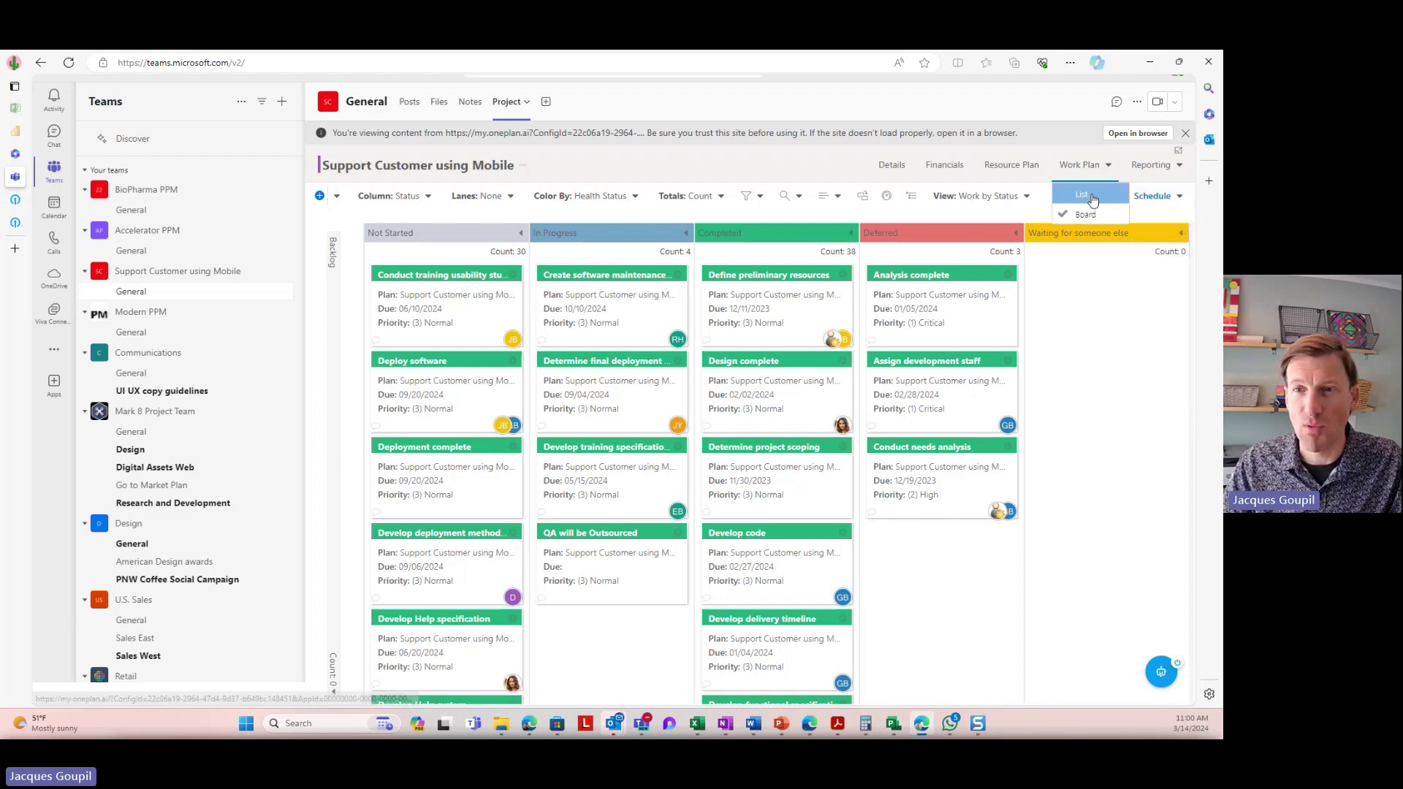
{"action": "left_click", "coordinate": [1154, 198]}
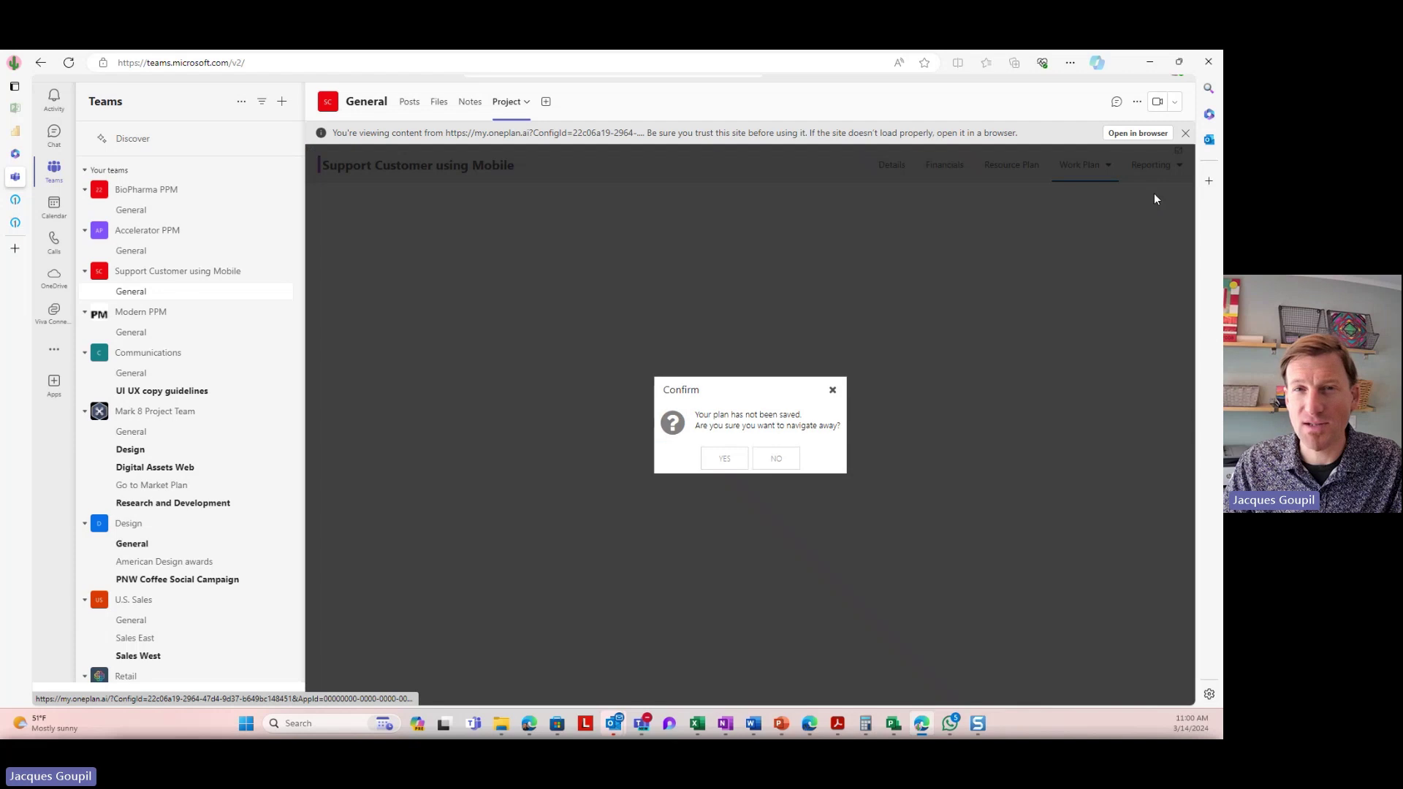
{"action": "left_click", "coordinate": [767, 458]}
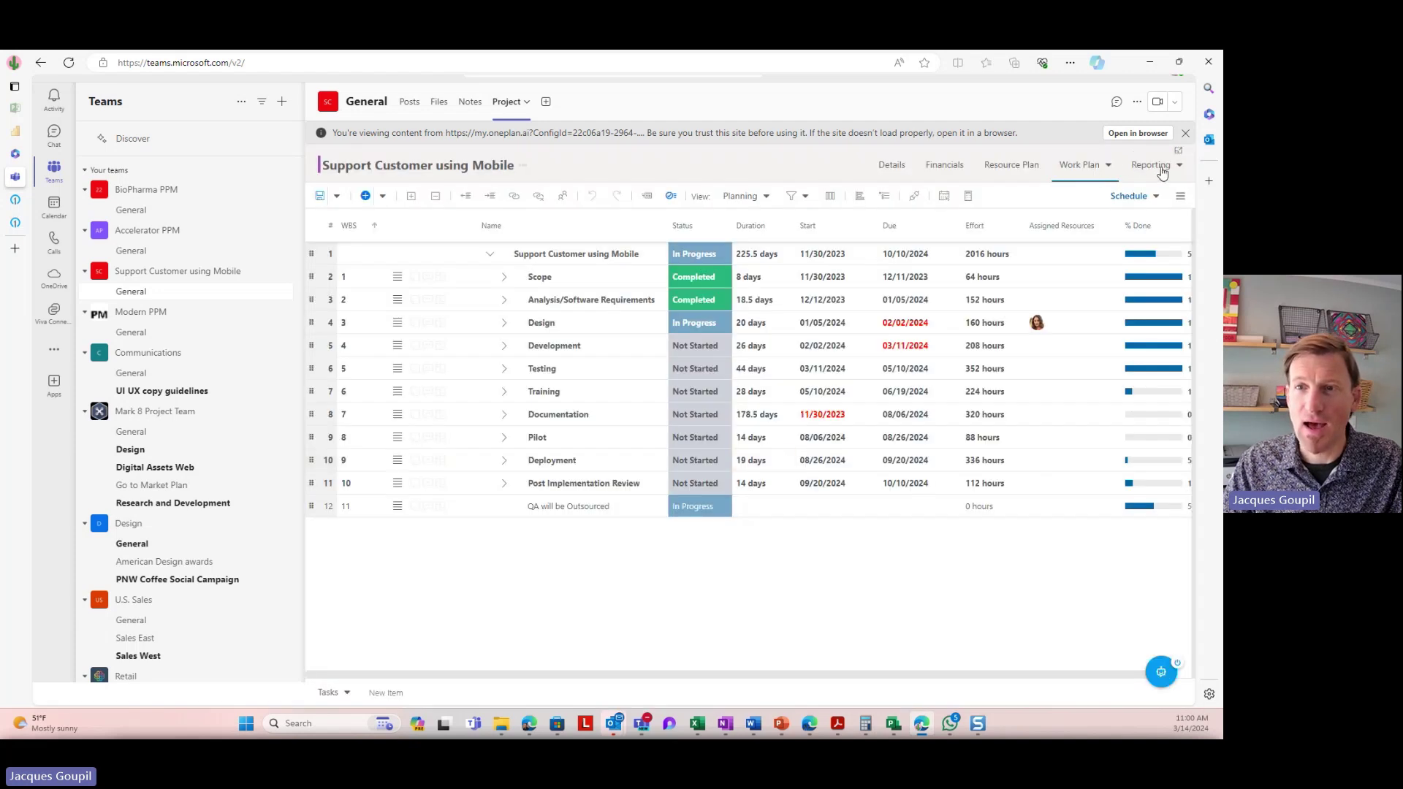
{"action": "left_click", "coordinate": [1131, 196]}
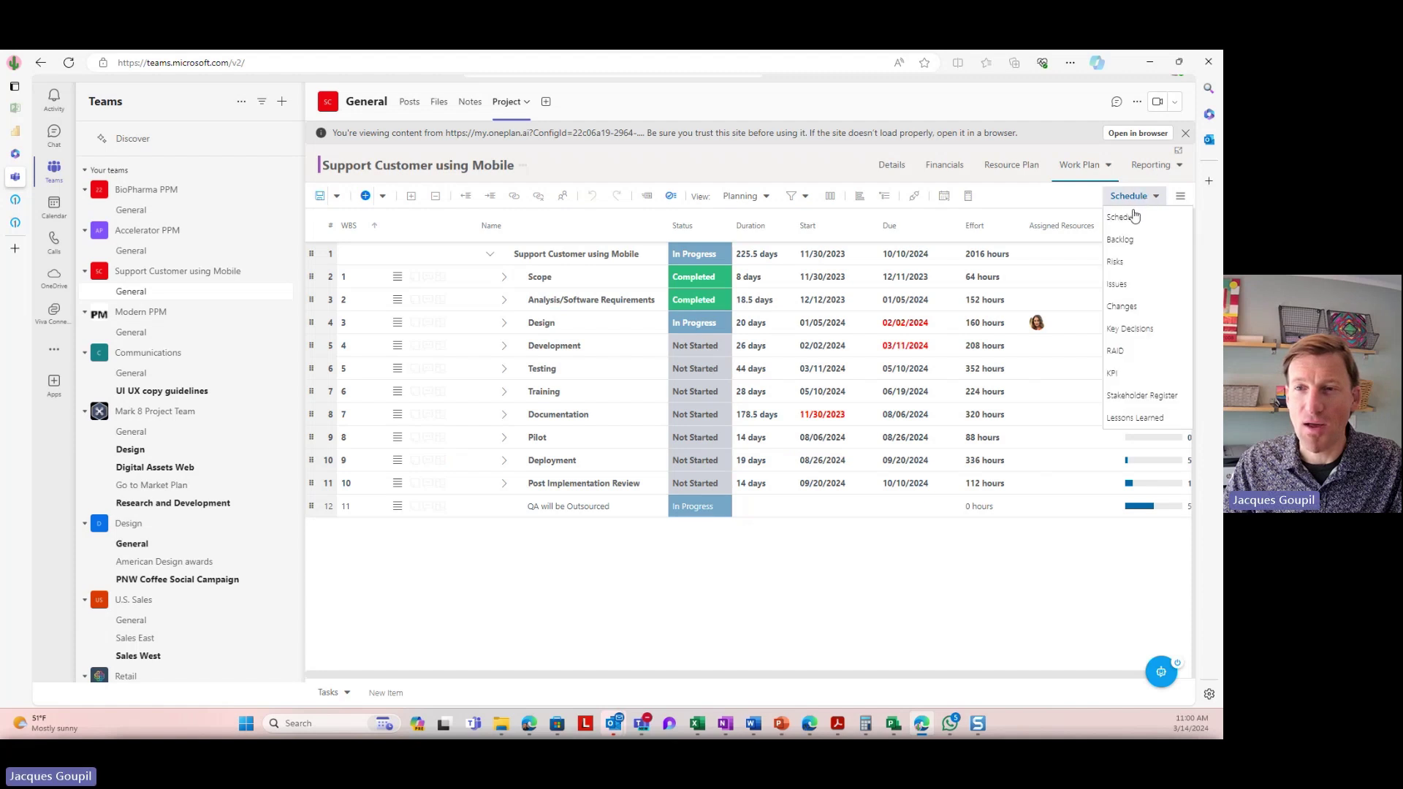
Step: Switch the Work Plan to the Risks view listing six risks
{"action": "left_click", "coordinate": [1128, 270]}
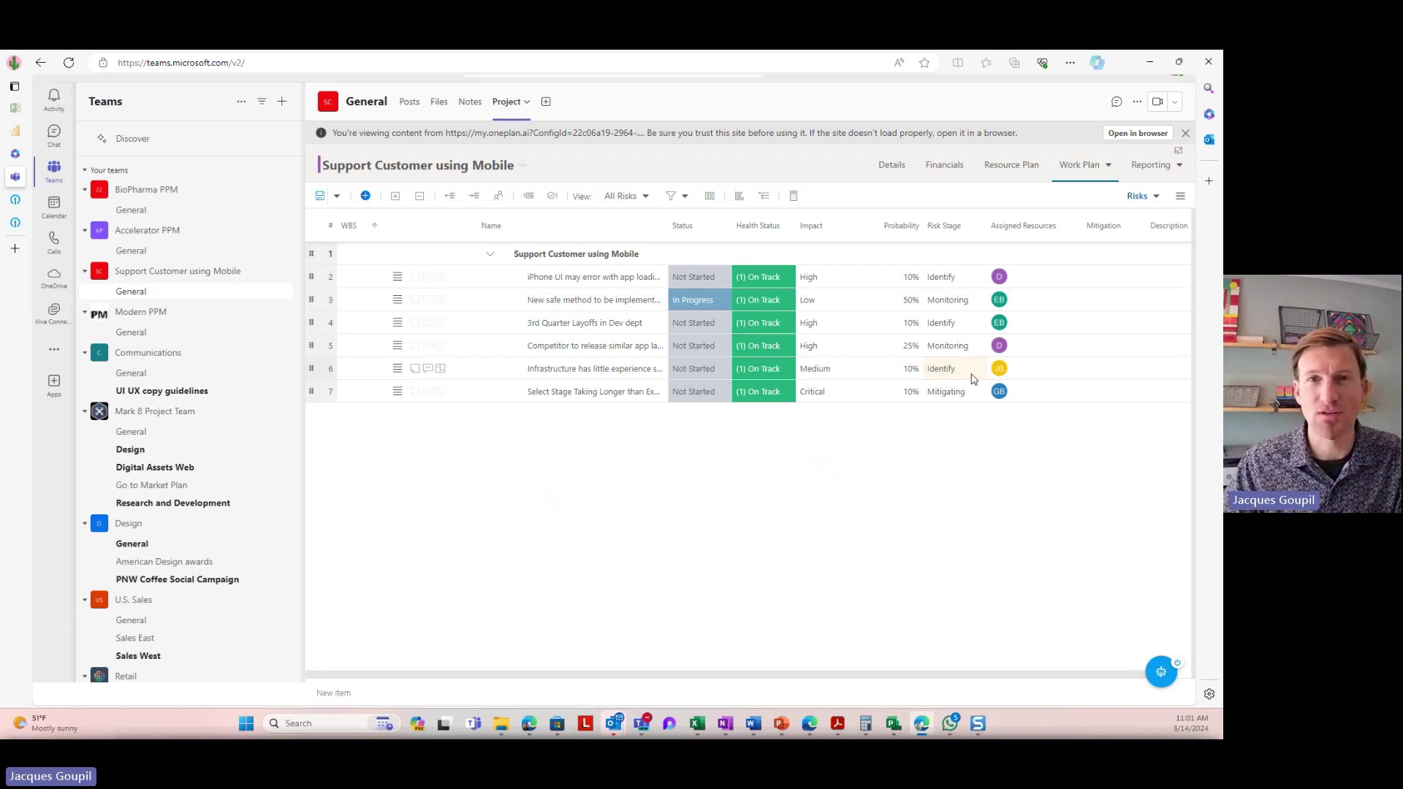
{"action": "left_click", "coordinate": [1151, 164]}
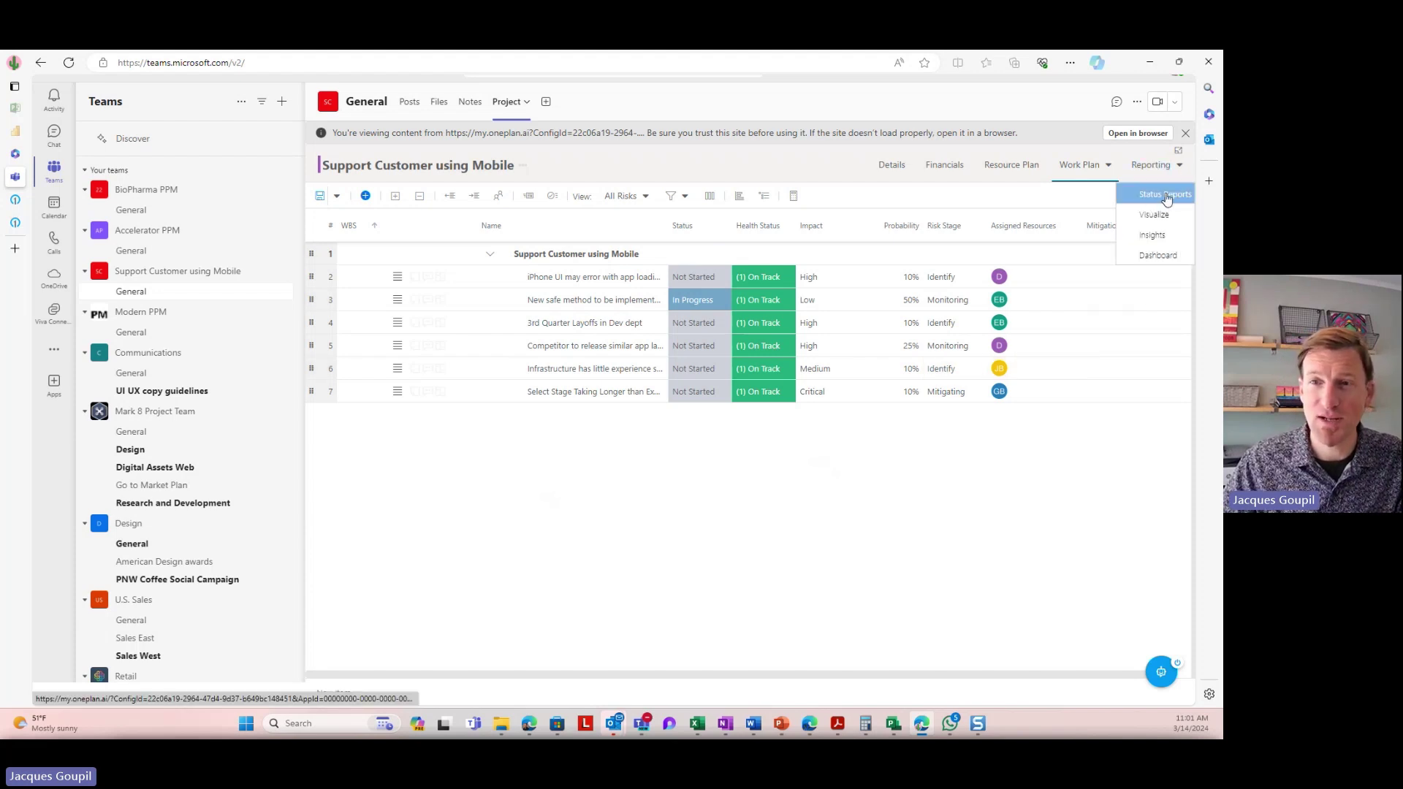
Step: Open the 03/10/2024 status report and scroll through its financials, health, tasks and issues
{"action": "left_click", "coordinate": [1157, 197]}
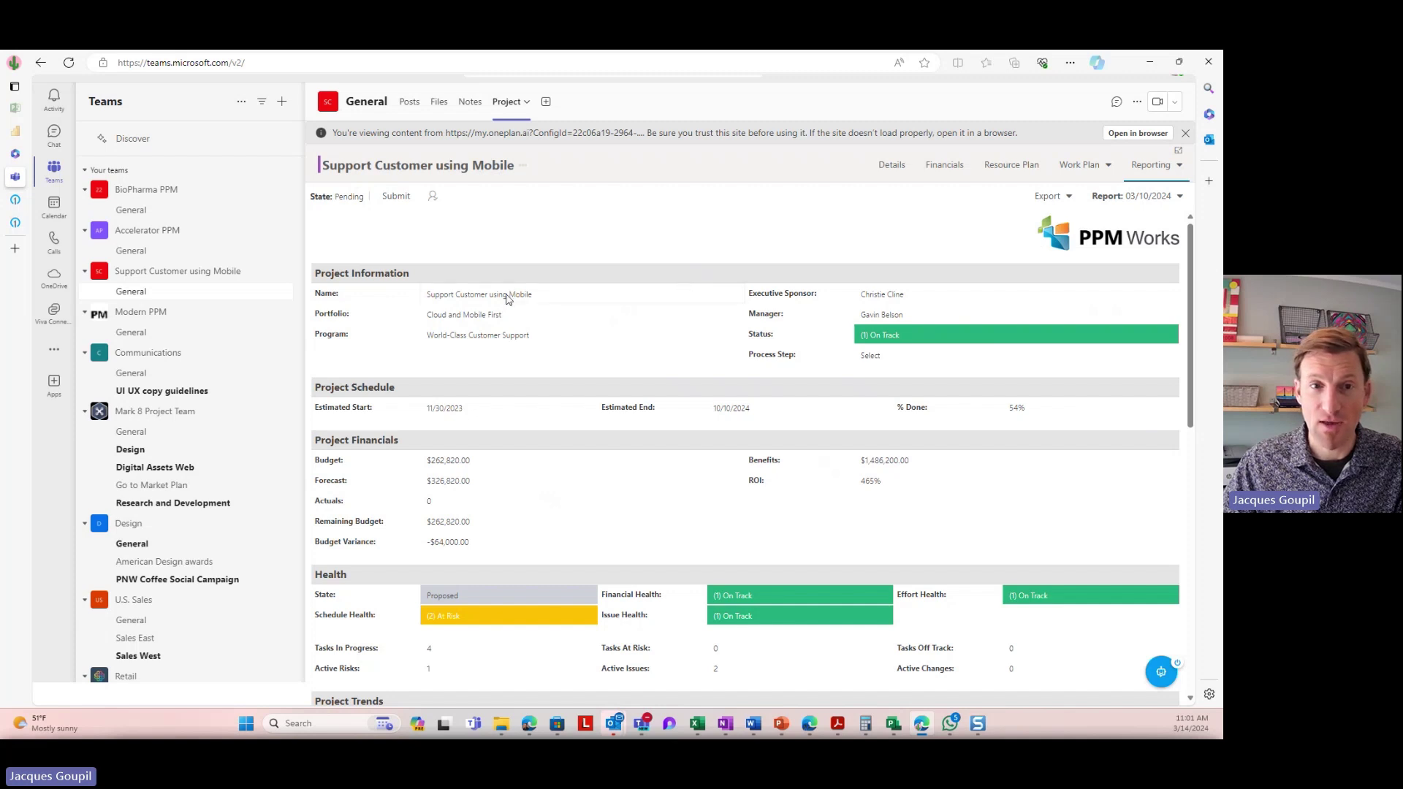
{"action": "left_click", "coordinate": [1166, 200]}
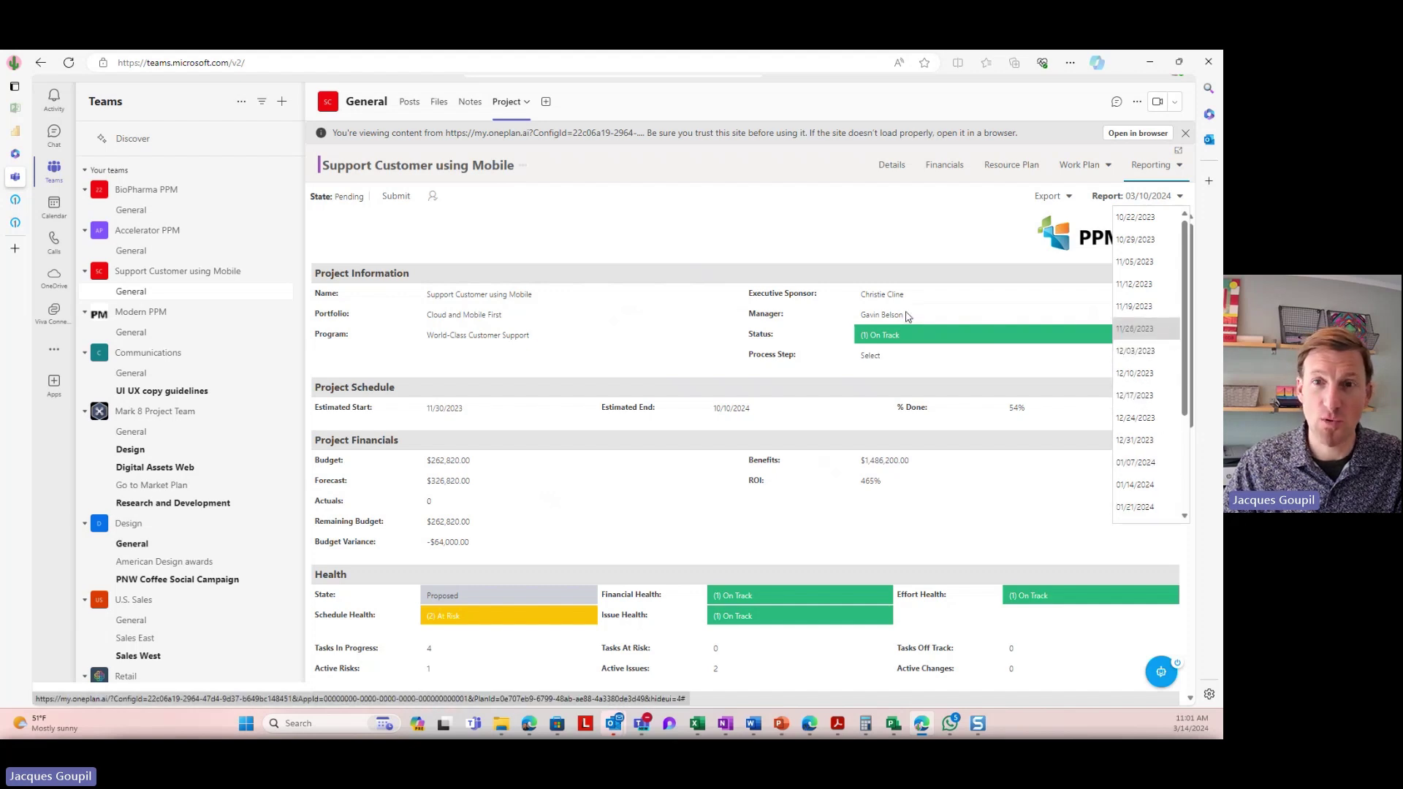
{"action": "left_click", "coordinate": [792, 245]}
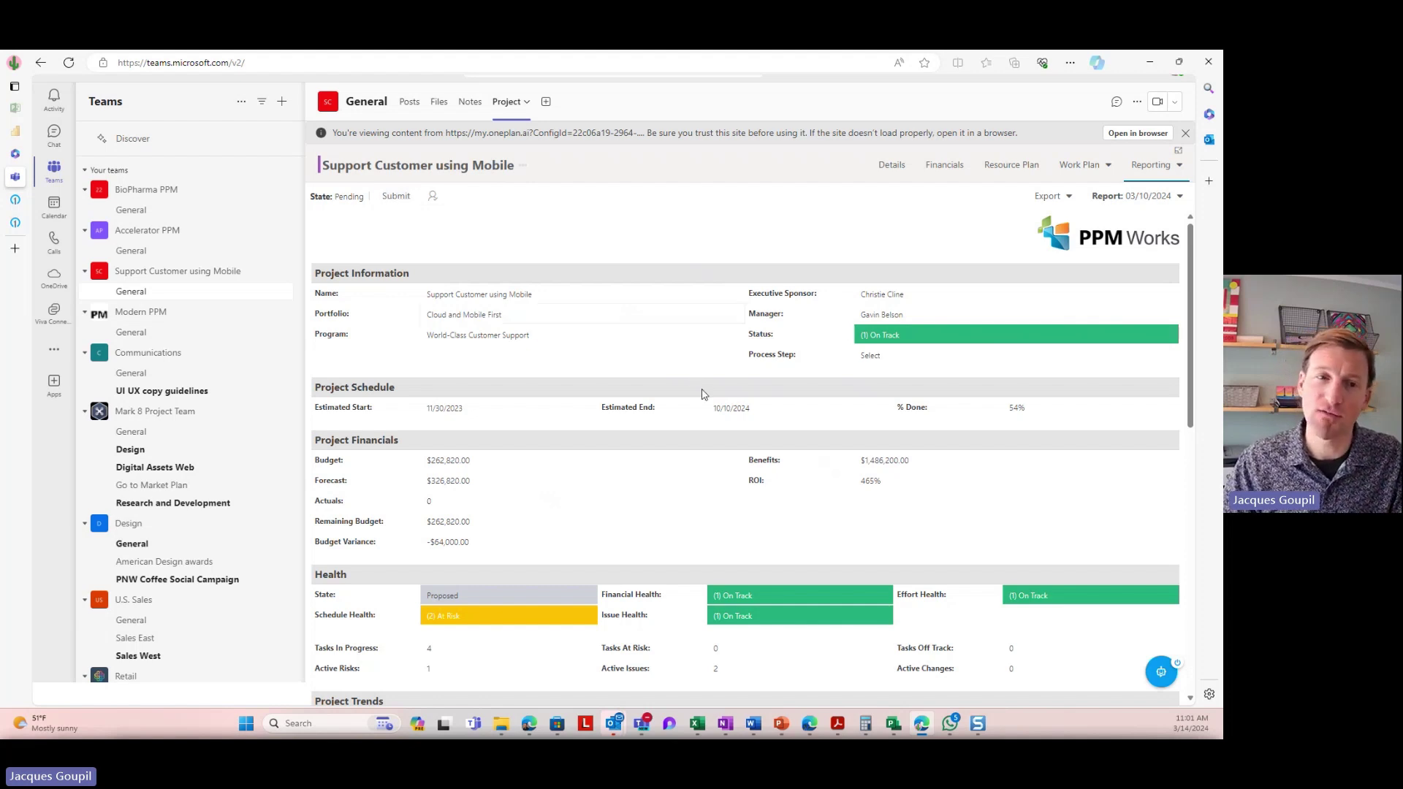
{"action": "scroll", "coordinate": [635, 385], "scroll_direction": "down", "scroll_amount": 2}
{"action": "scroll", "coordinate": [634, 385], "scroll_direction": "down", "scroll_amount": 1}
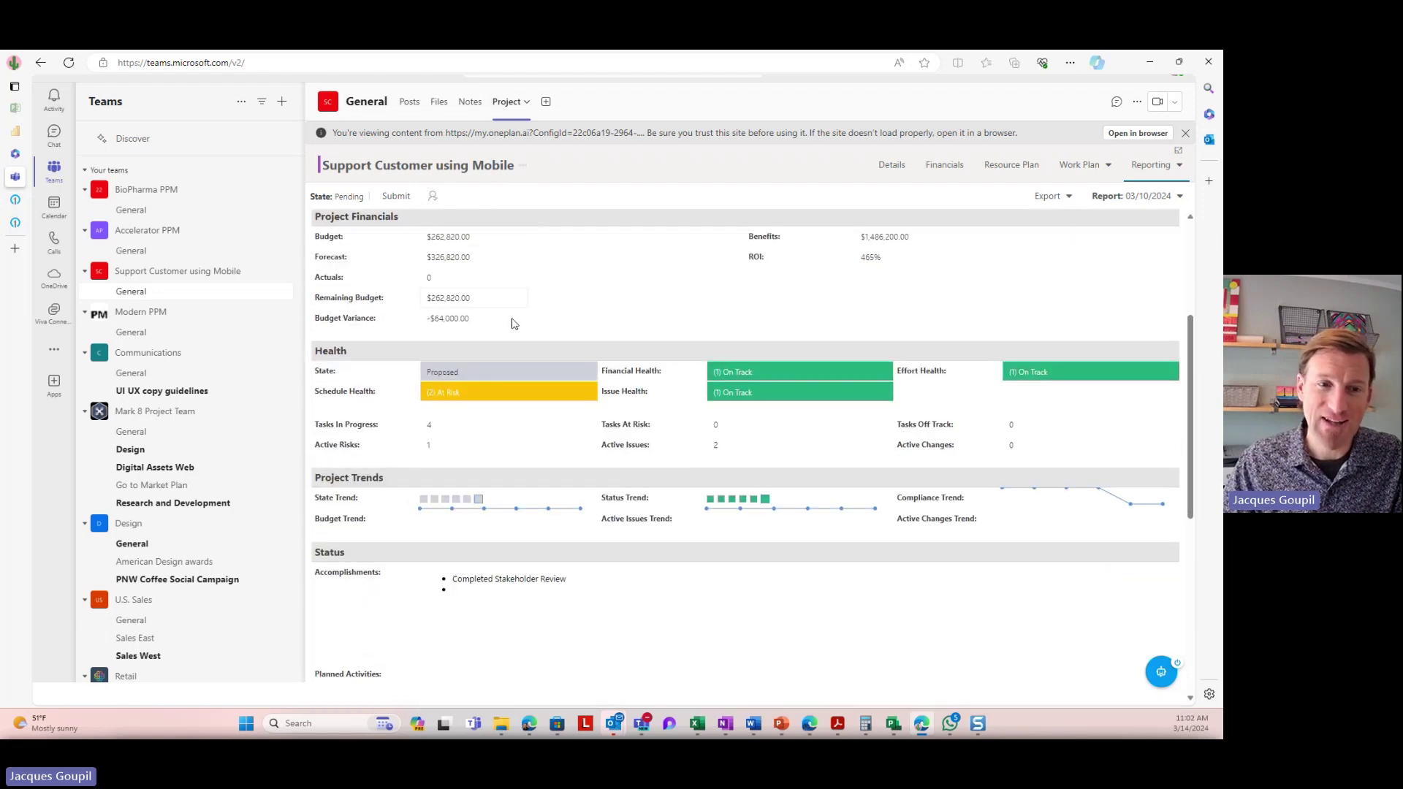
{"action": "scroll", "coordinate": [471, 447], "scroll_direction": "down", "scroll_amount": 1}
{"action": "scroll", "coordinate": [471, 448], "scroll_direction": "down", "scroll_amount": 5}
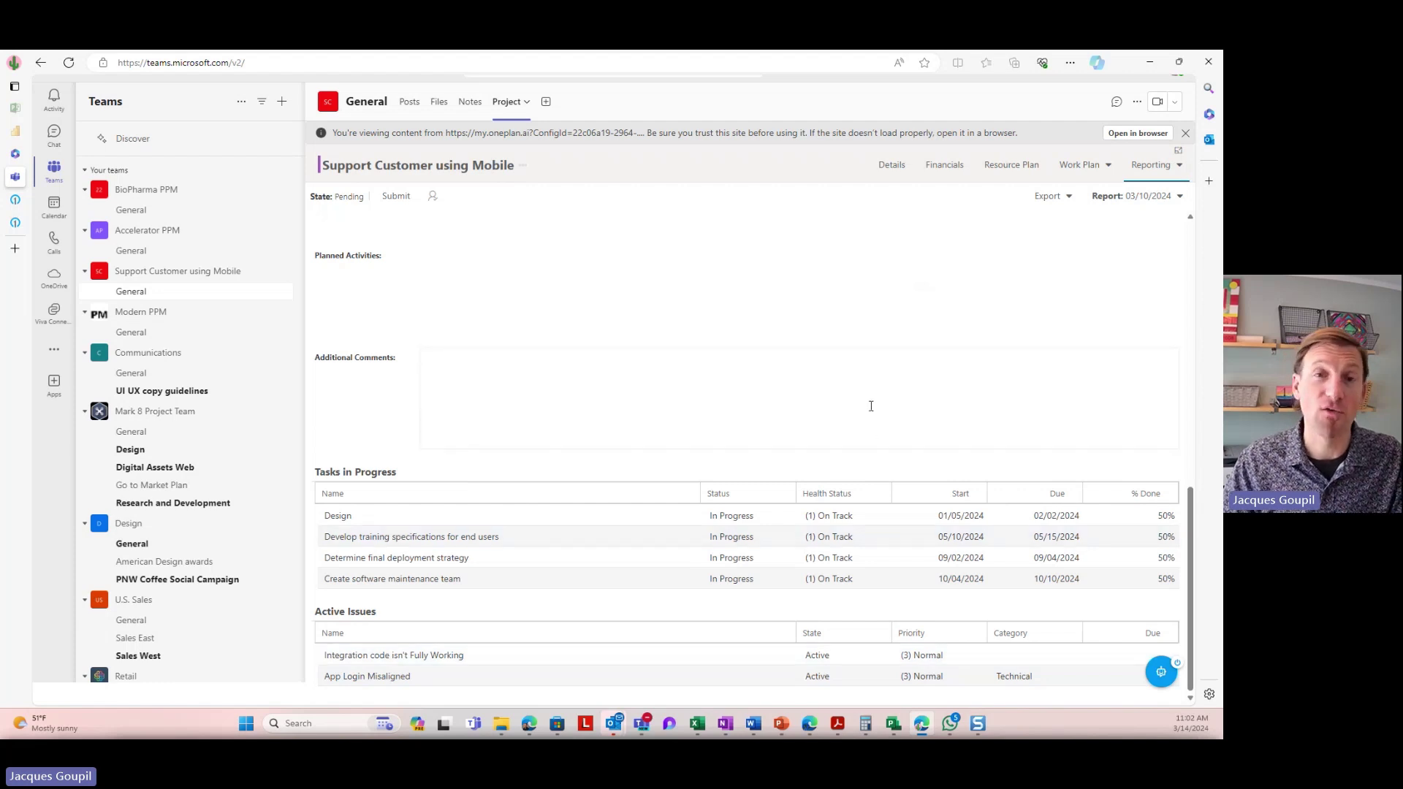
{"action": "scroll", "coordinate": [871, 405], "scroll_direction": "up", "scroll_amount": 15}
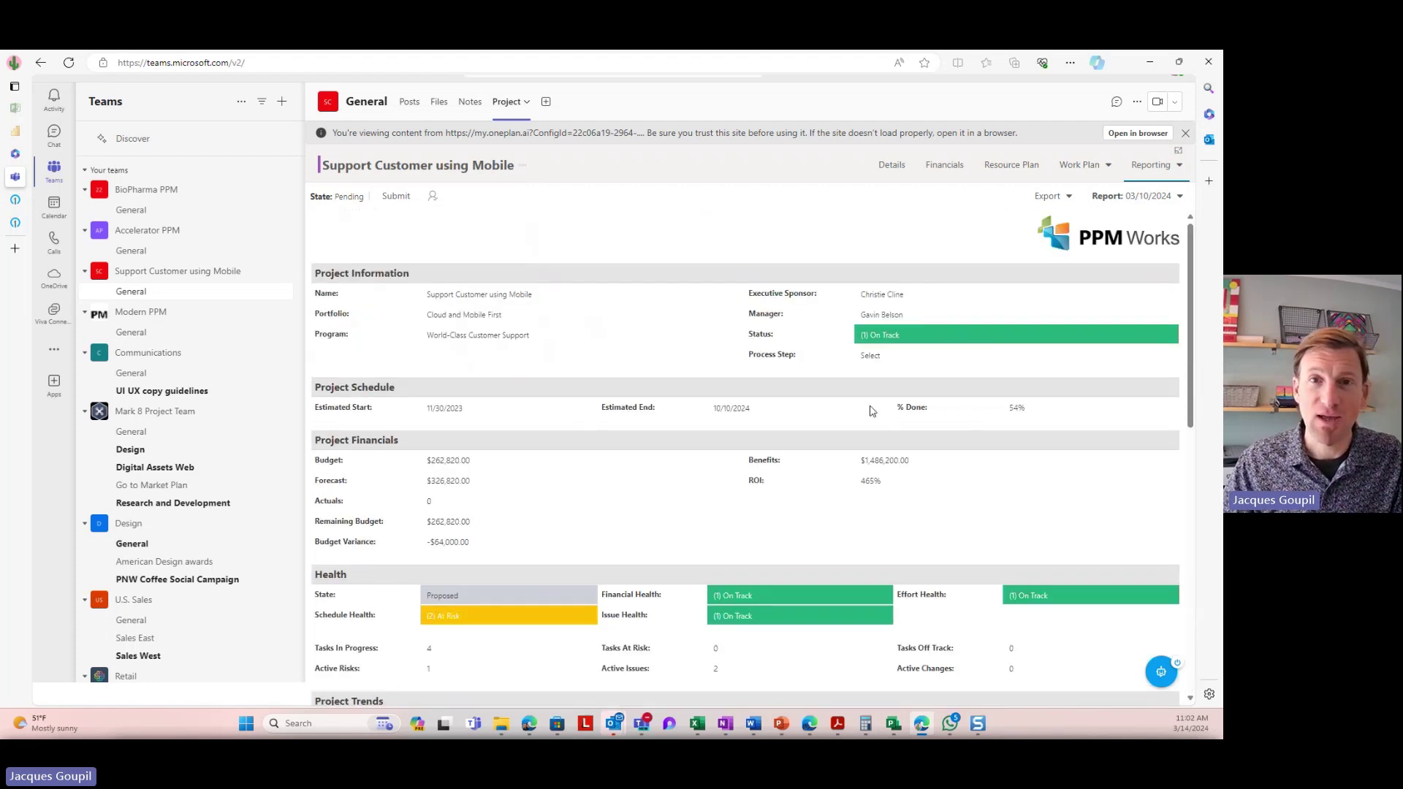